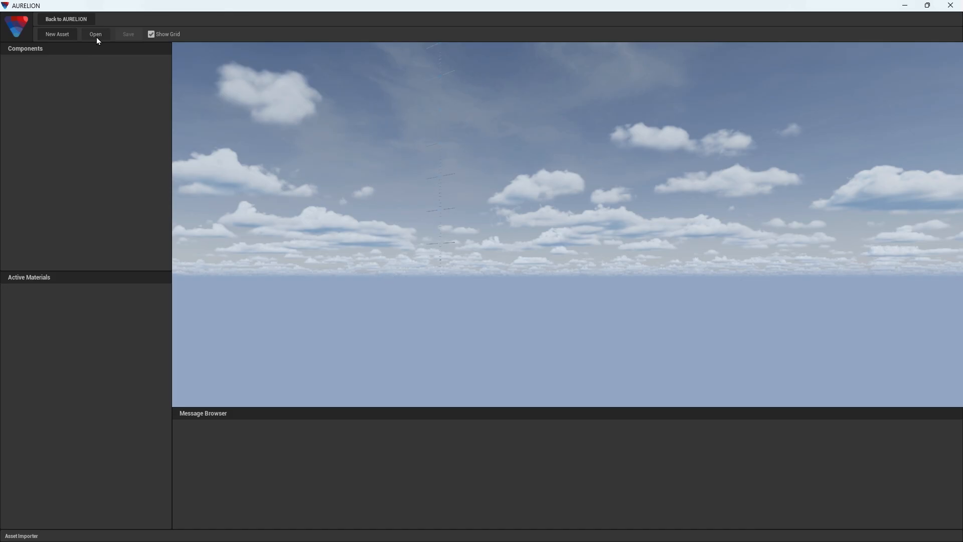
Step: Import BuildingComplex.glb from the AssetImporter folder as a new Static Object asset
{"action": "left_click", "coordinate": [65, 37]}
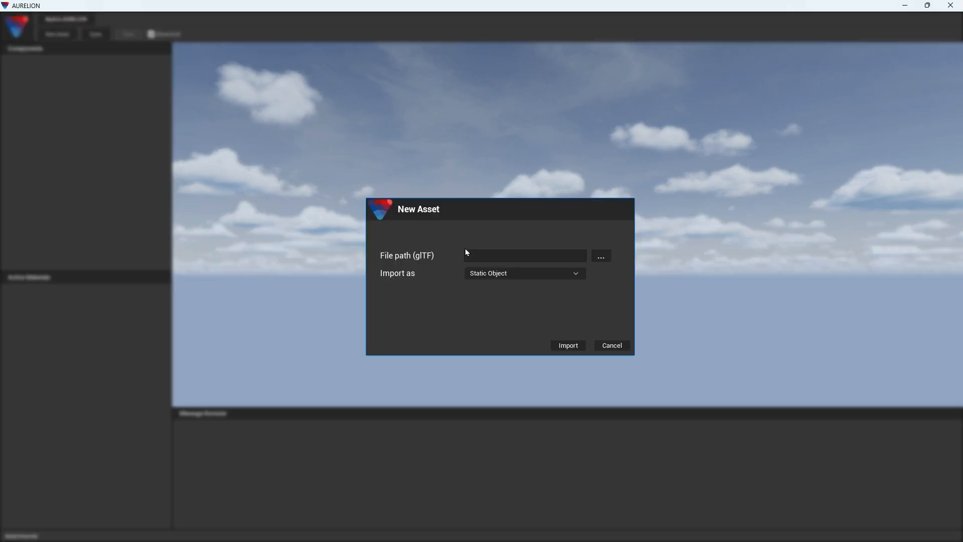
{"action": "left_click", "coordinate": [606, 258]}
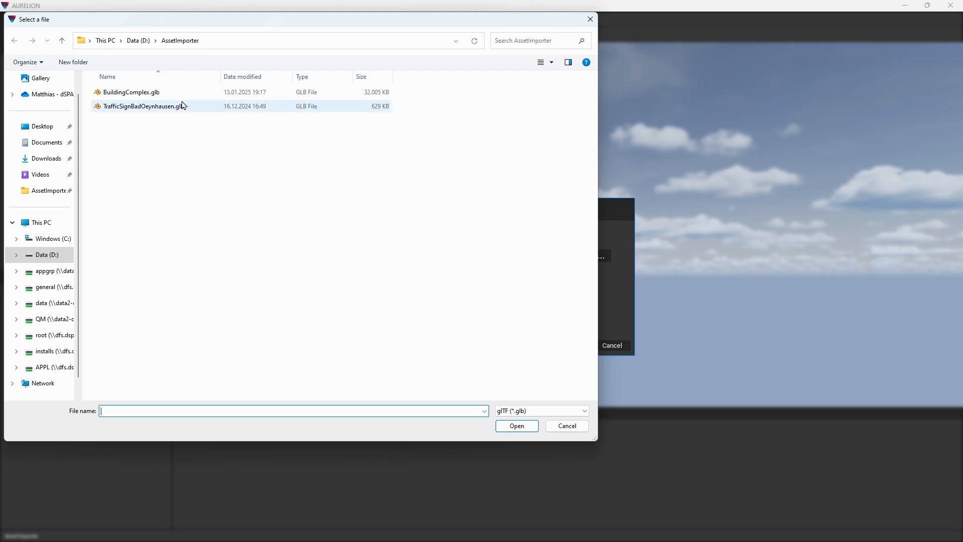
{"action": "left_click", "coordinate": [150, 93]}
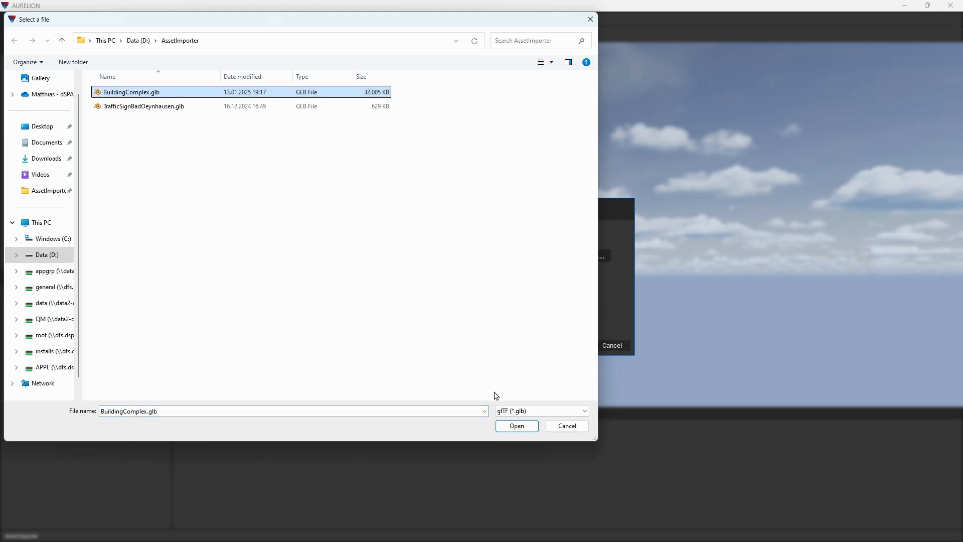
{"action": "left_click", "coordinate": [515, 426]}
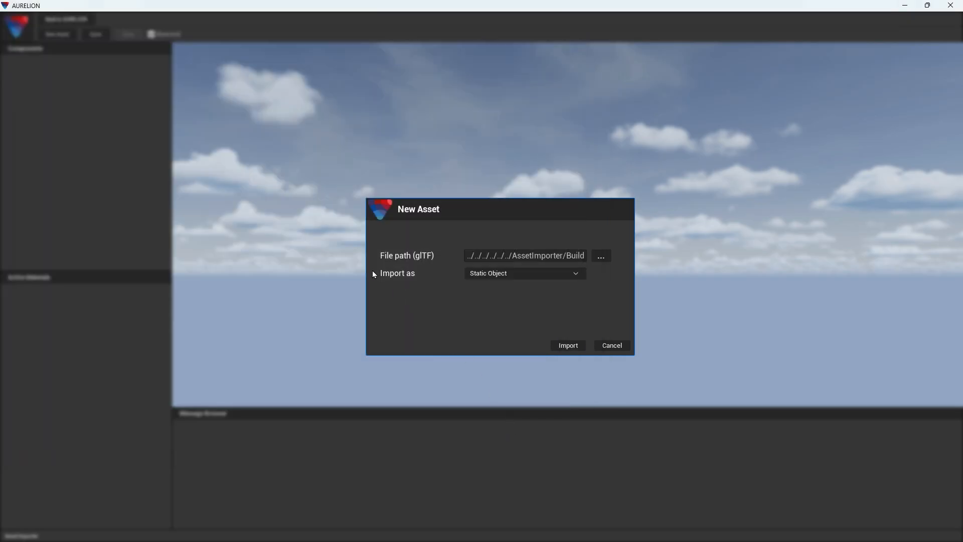
{"action": "left_click", "coordinate": [571, 275]}
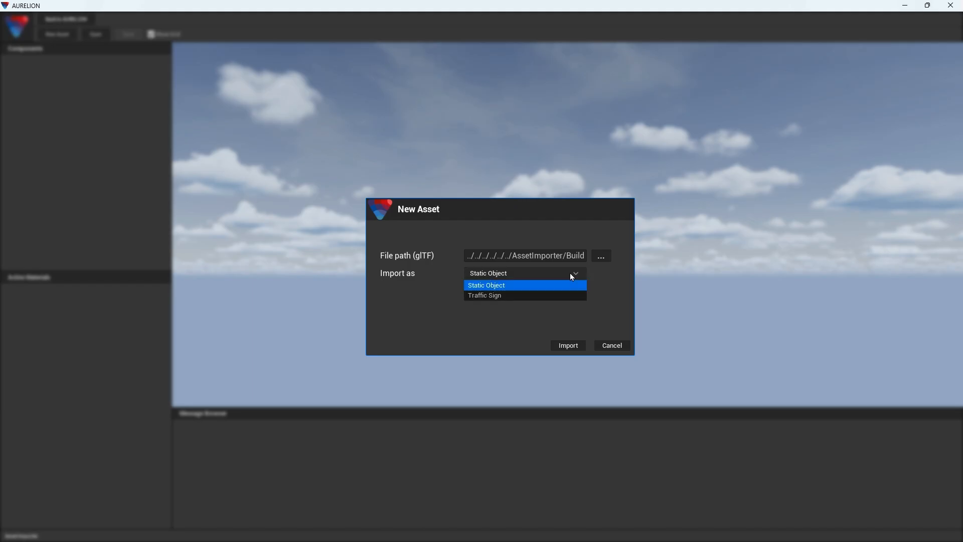
{"action": "left_click", "coordinate": [521, 310]}
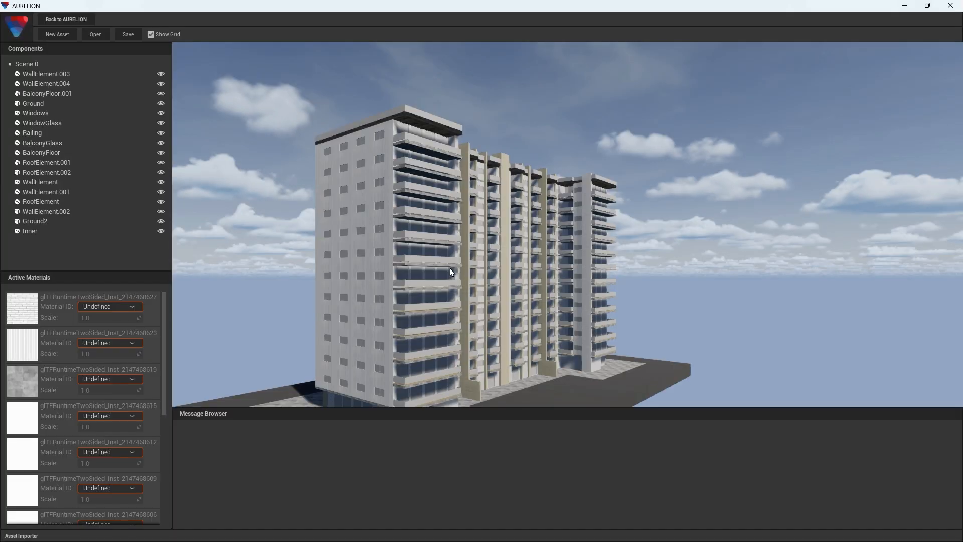
Step: Examine the imported building's components by highlighting WallElement.003, WallElement.004, BalconyFloor.001, Ground, Ground2 and the facade wall one after another
{"action": "right_click_drag", "start_coordinate": [574, 264], "coordinate": [457, 265]}
{"action": "key", "text": "d"}
{"action": "key", "text": "w"}
{"action": "key", "text": "s"}
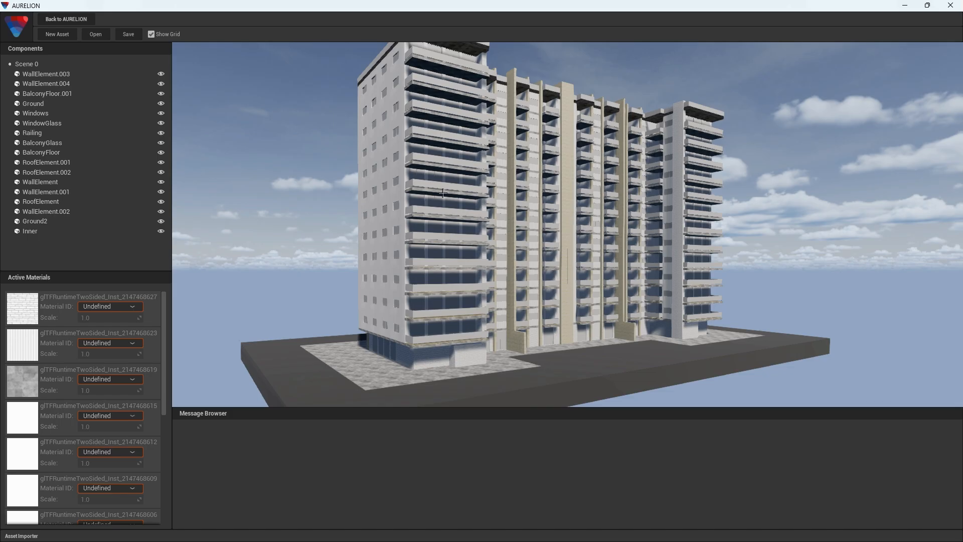
{"action": "left_click", "coordinate": [69, 75]}
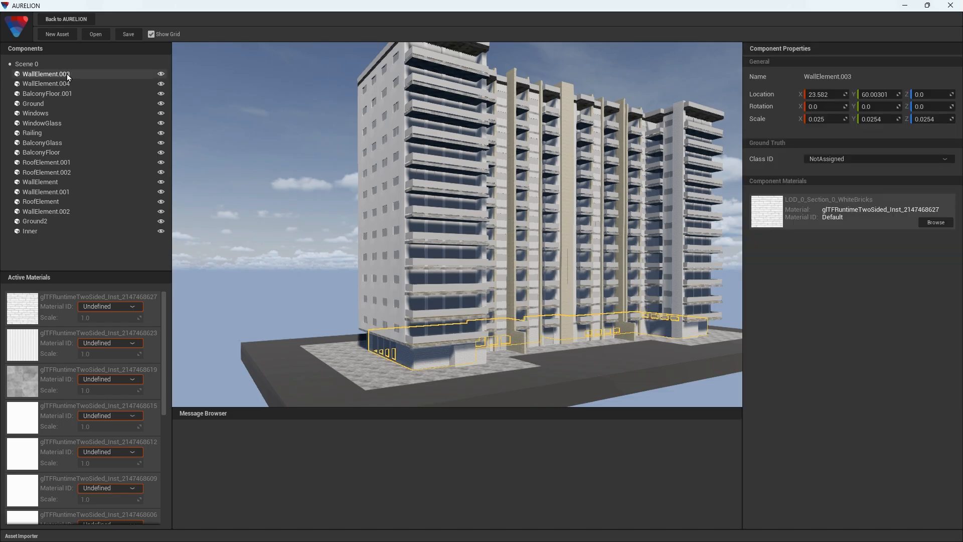
{"action": "left_click", "coordinate": [65, 84]}
{"action": "left_click", "coordinate": [62, 94]}
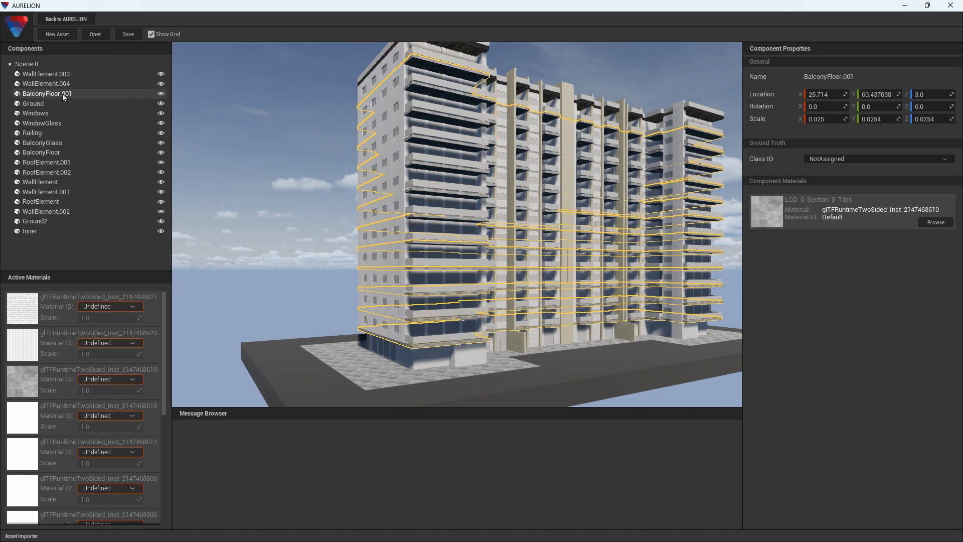
{"action": "left_click", "coordinate": [54, 104]}
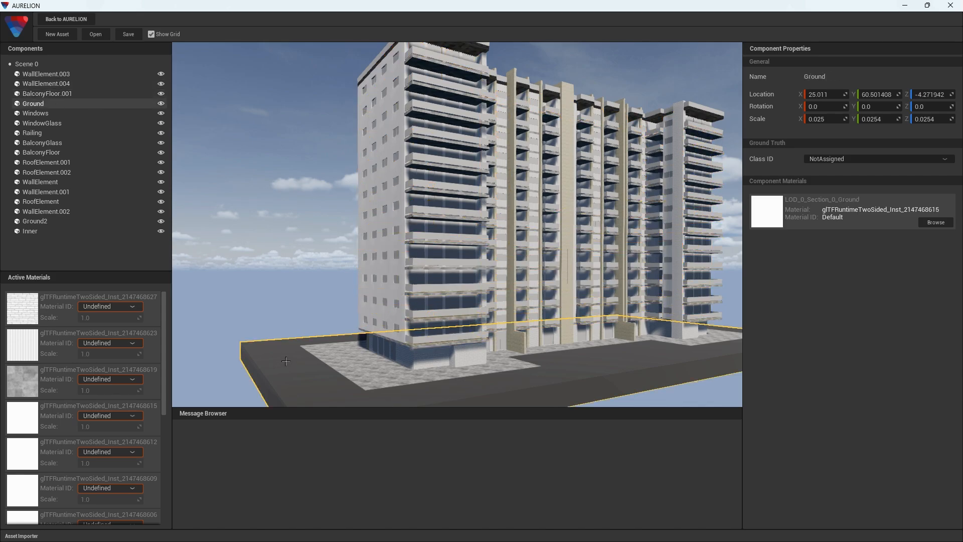
{"action": "left_click", "coordinate": [357, 362]}
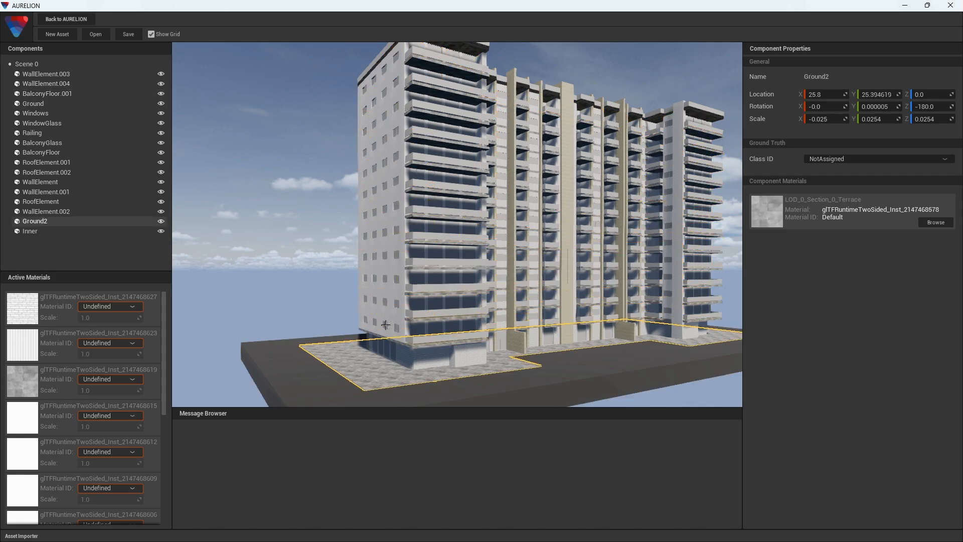
{"action": "left_click", "coordinate": [389, 319]}
Step: Hide the Ground component of the building and show it again
{"action": "left_click", "coordinate": [307, 365]}
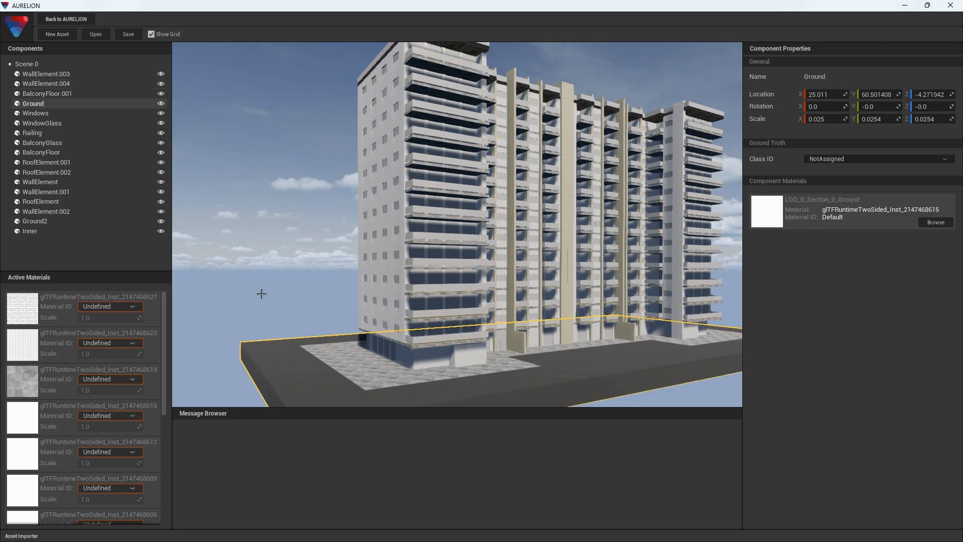
{"action": "left_click", "coordinate": [161, 103]}
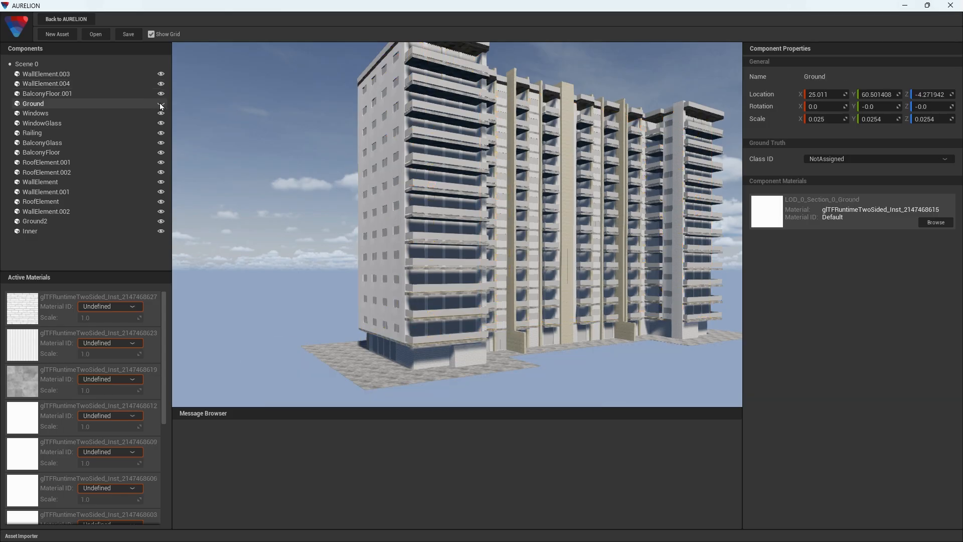
{"action": "left_click", "coordinate": [161, 104]}
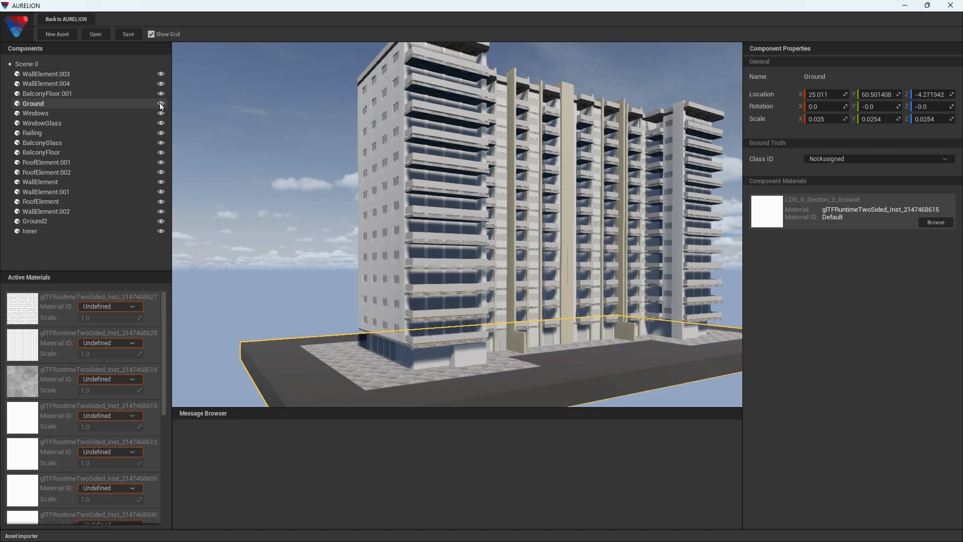
Step: Set the ground truth Class ID of the Ground2 component around the building to Building
{"action": "left_click", "coordinate": [365, 363]}
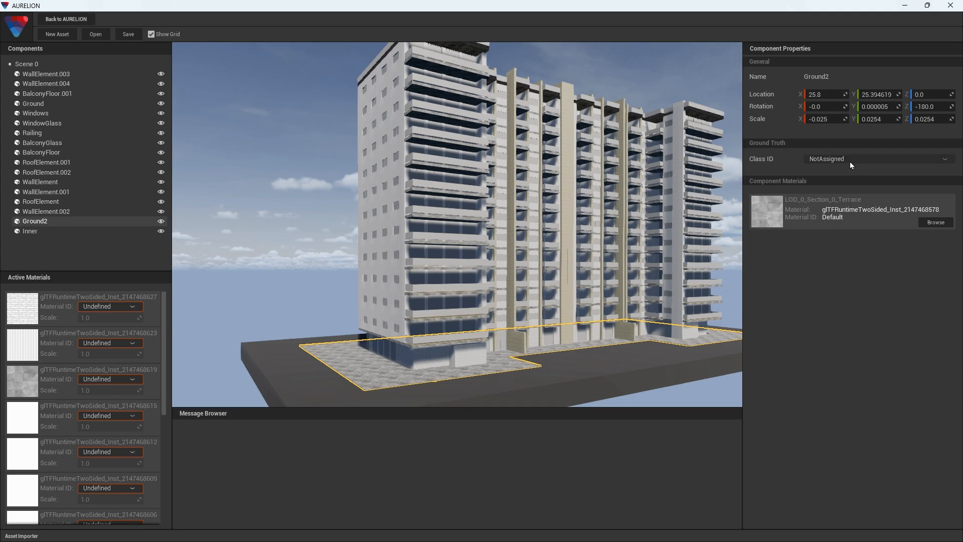
{"action": "right_click_drag", "start_coordinate": [558, 157], "coordinate": [554, 242]}
{"action": "key", "text": "w"}
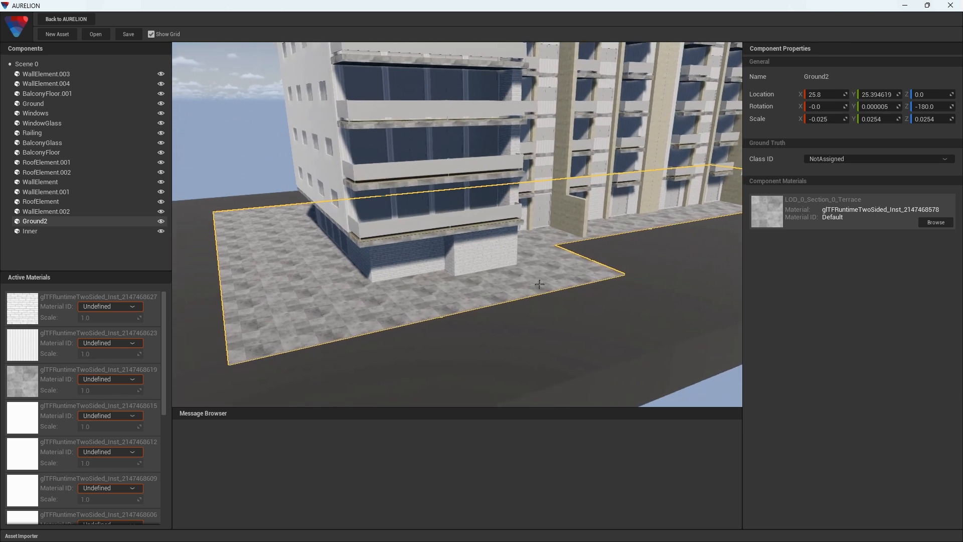
{"action": "left_click", "coordinate": [862, 160]}
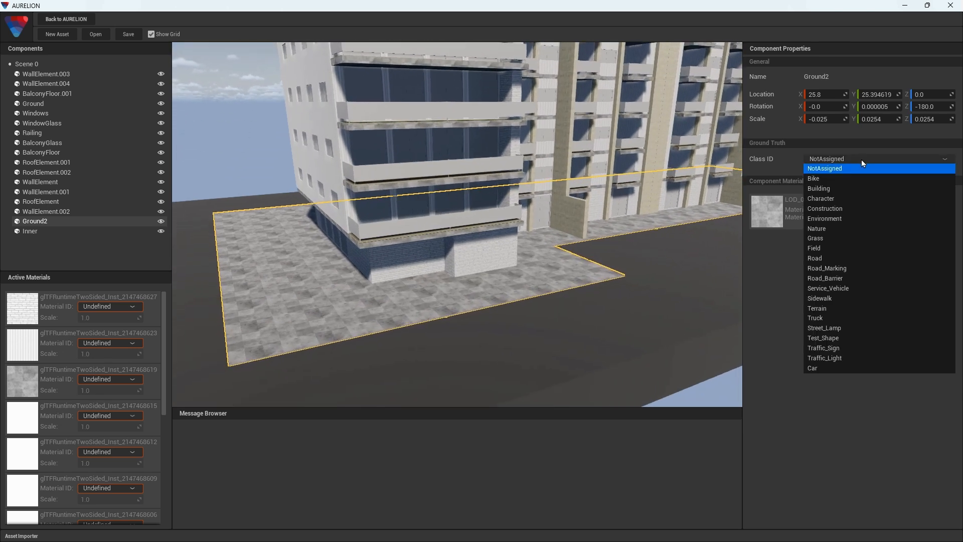
{"action": "left_click", "coordinate": [854, 188]}
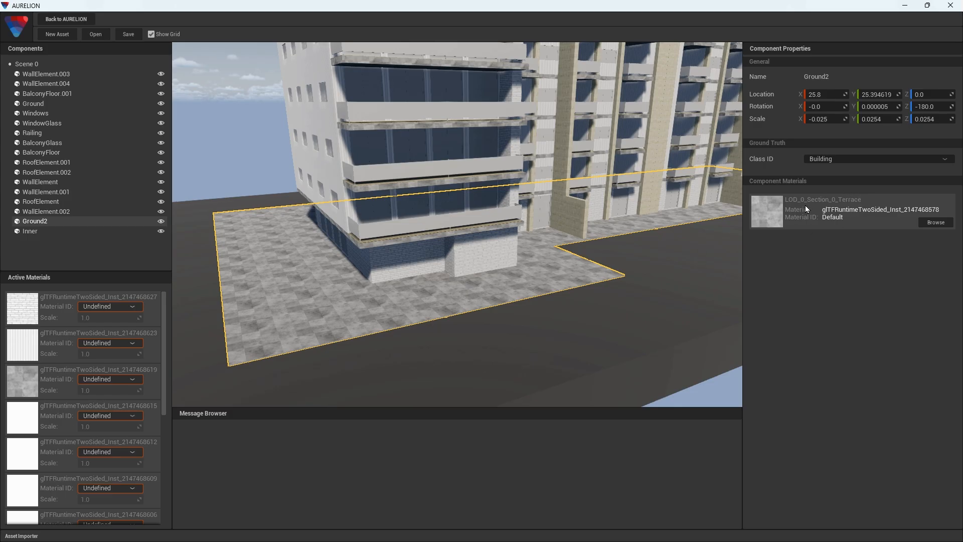
Step: Replace Ground2's terrace material with the beige square-tile material from the Glb Materials
{"action": "left_click", "coordinate": [931, 221]}
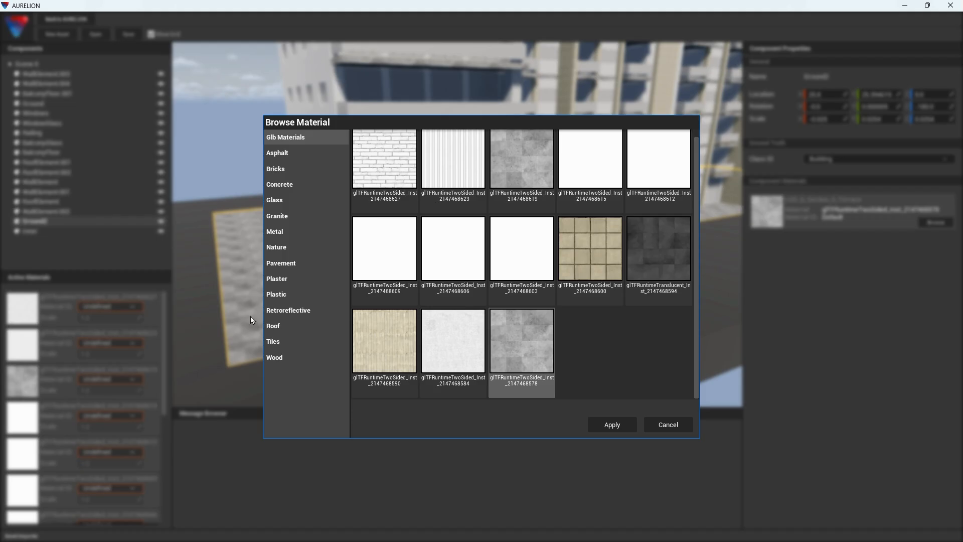
{"action": "left_click", "coordinate": [577, 274]}
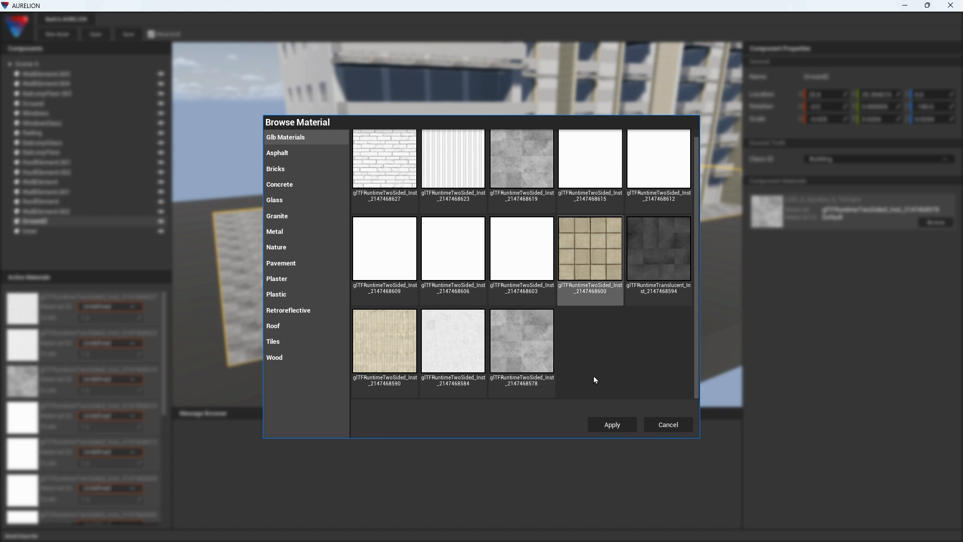
{"action": "left_click", "coordinate": [611, 428]}
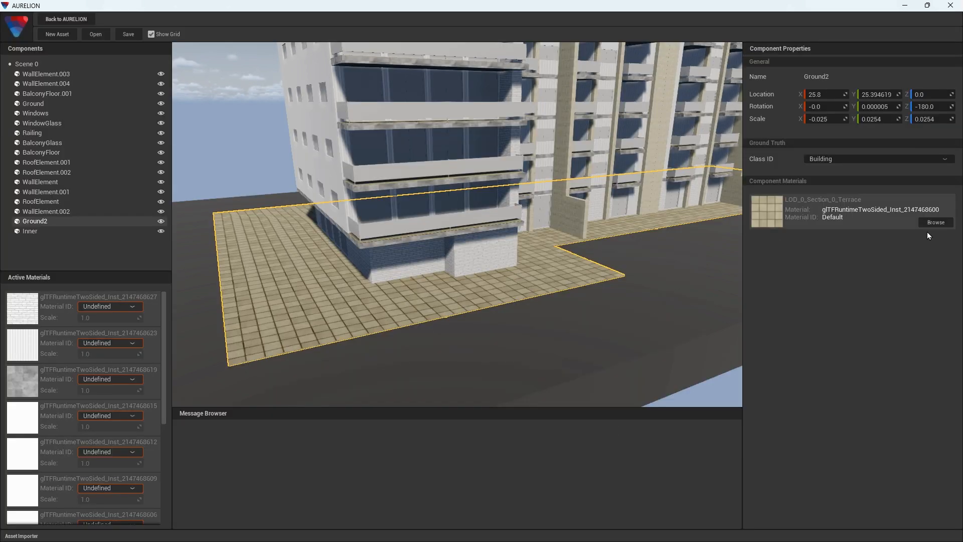
Step: Apply the Pavement_7 library material from the Pavement category to the Ground2 component
{"action": "left_click", "coordinate": [942, 224]}
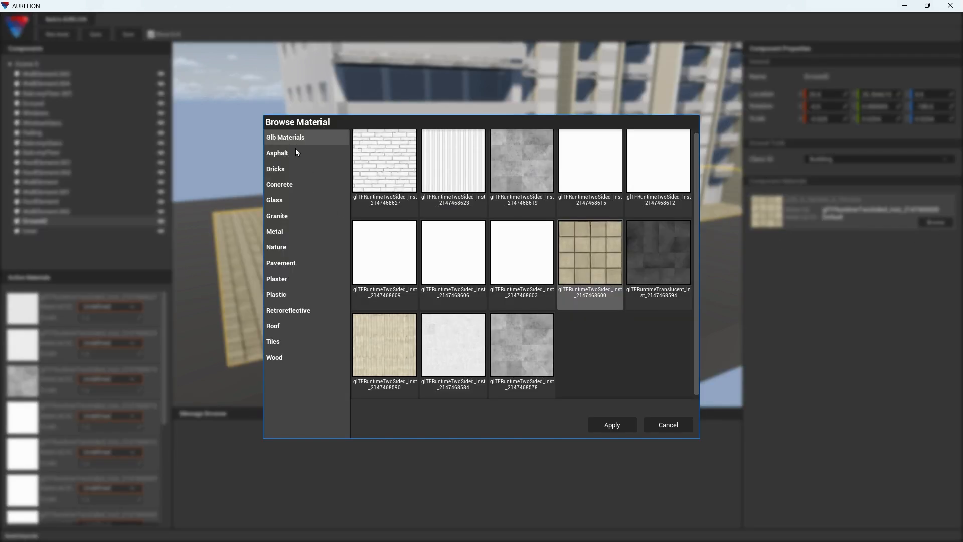
{"action": "left_click", "coordinate": [292, 262]}
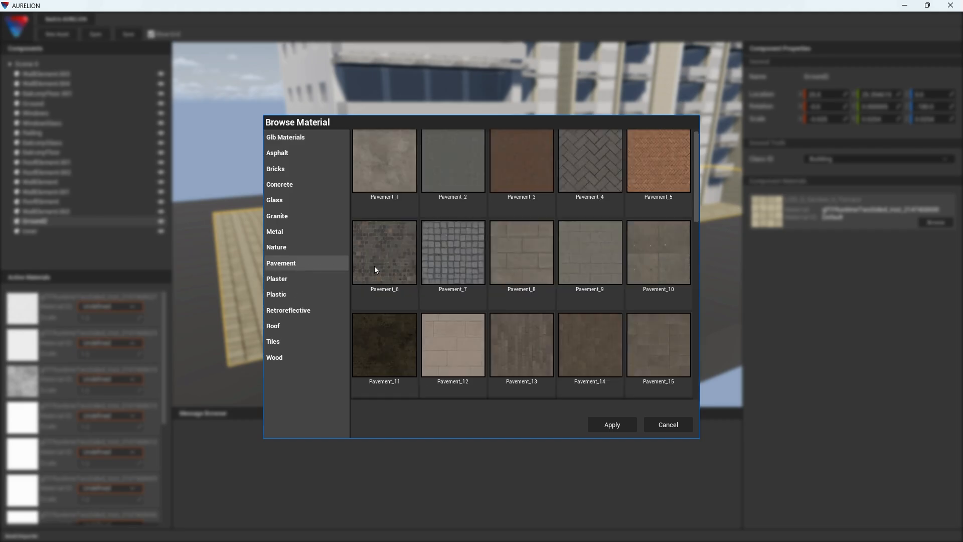
{"action": "scroll", "coordinate": [552, 252], "scroll_direction": "down", "scroll_amount": 8}
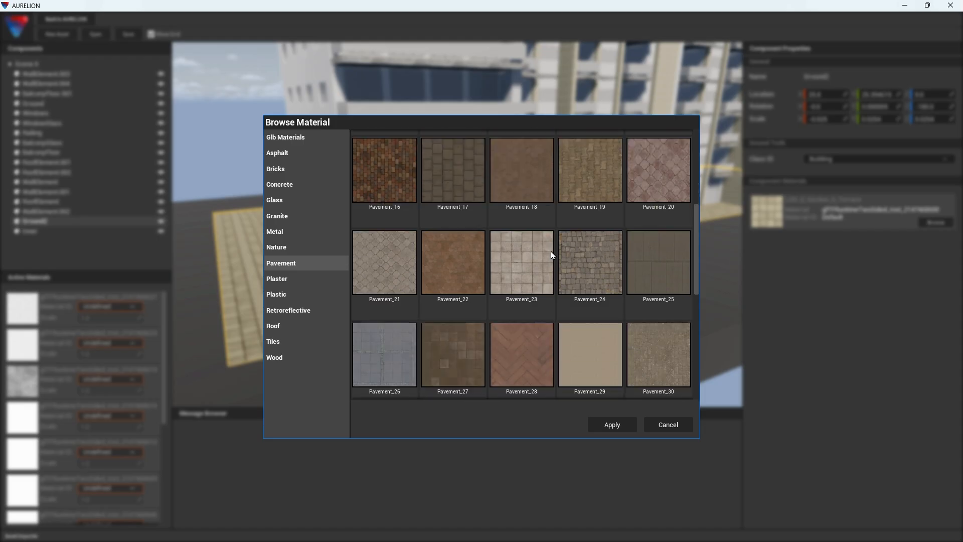
{"action": "scroll", "coordinate": [551, 253], "scroll_direction": "down", "scroll_amount": 1}
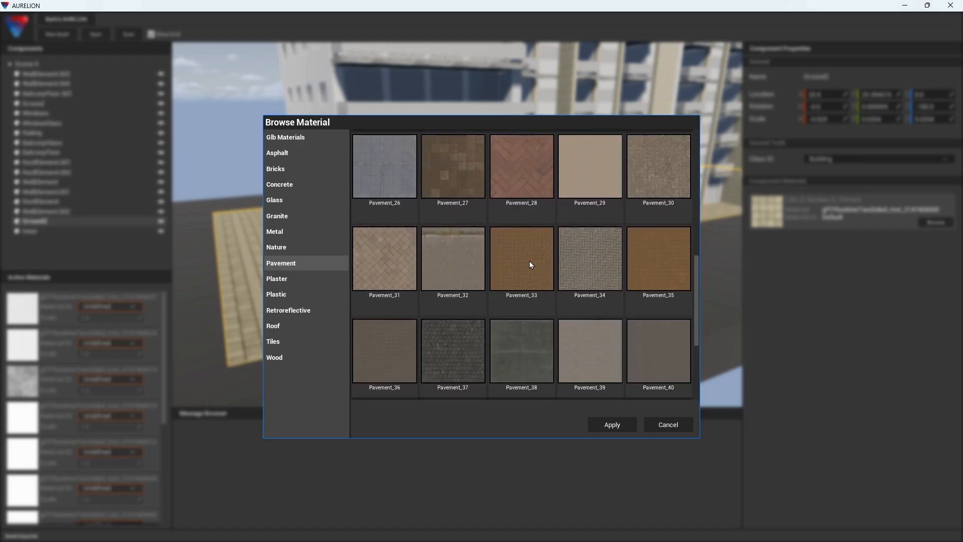
{"action": "scroll", "coordinate": [522, 262], "scroll_direction": "up", "scroll_amount": 6}
{"action": "left_click", "coordinate": [453, 219]}
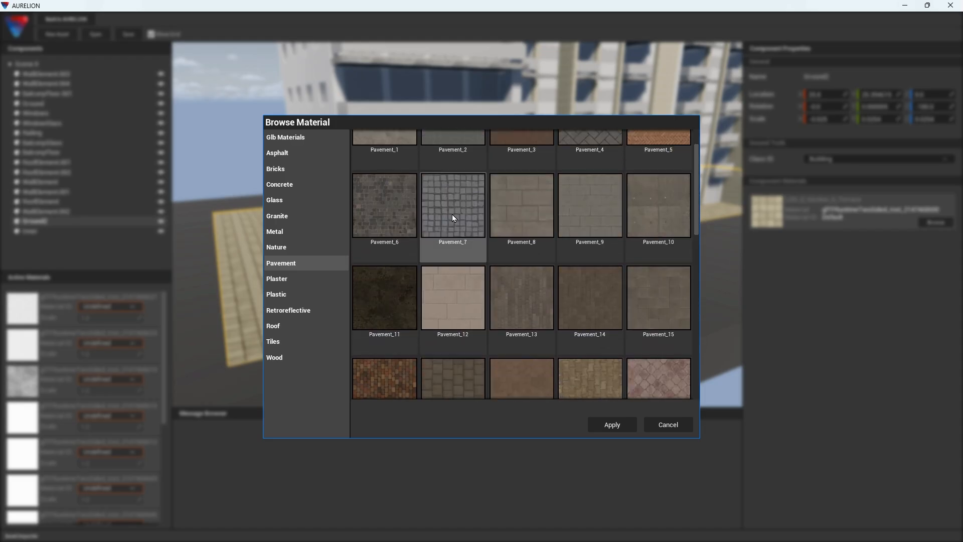
{"action": "left_click", "coordinate": [608, 425]}
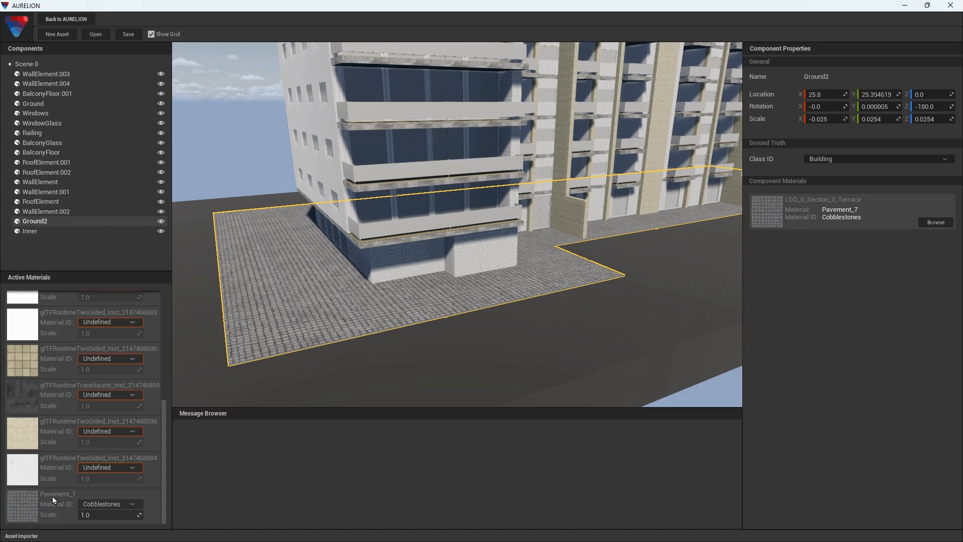
Step: Examine the Pavement_7 entry among the active materials and its cobblestone surface around the building
{"action": "scroll", "coordinate": [52, 496], "scroll_direction": "up", "scroll_amount": 3}
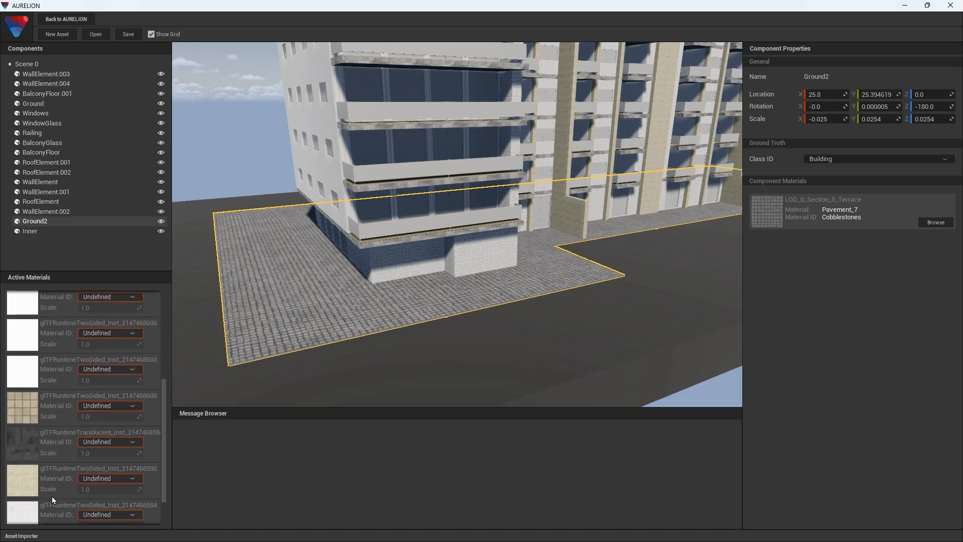
{"action": "scroll", "coordinate": [53, 496], "scroll_direction": "down", "scroll_amount": 3}
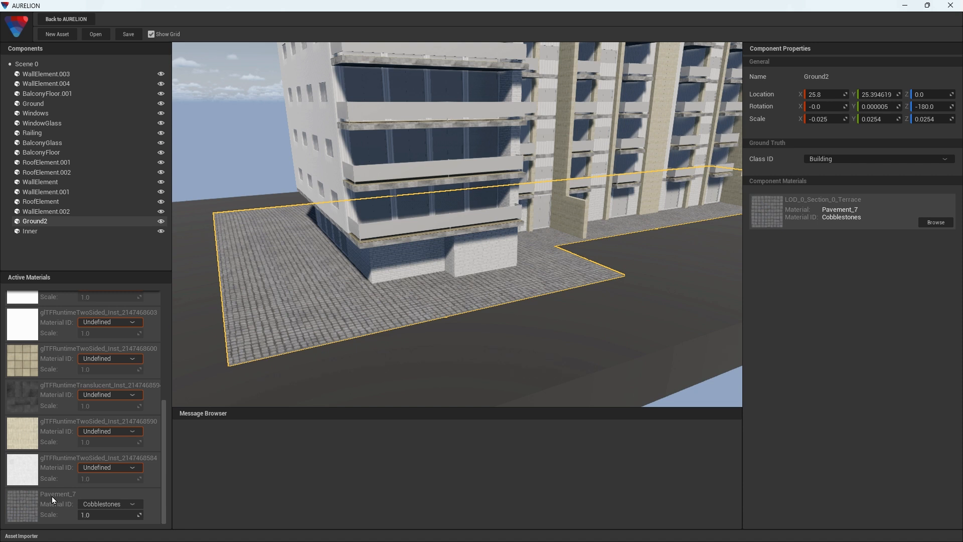
{"action": "scroll", "coordinate": [52, 493], "scroll_direction": "up", "scroll_amount": 3}
{"action": "scroll", "coordinate": [52, 493], "scroll_direction": "down", "scroll_amount": 3}
{"action": "scroll", "coordinate": [415, 280], "scroll_direction": "up", "scroll_amount": 10}
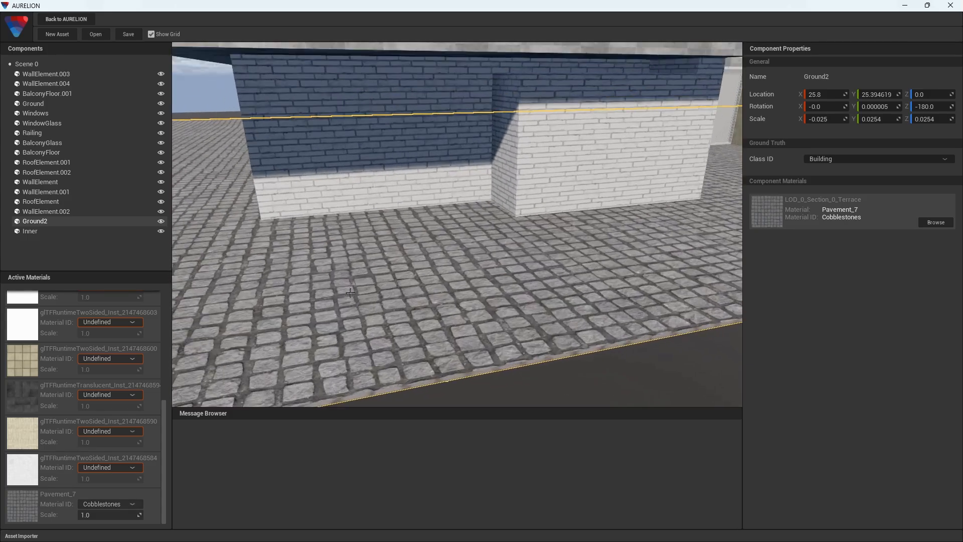
{"action": "scroll", "coordinate": [350, 293], "scroll_direction": "up", "scroll_amount": 5}
{"action": "scroll", "coordinate": [487, 317], "scroll_direction": "down", "scroll_amount": 10}
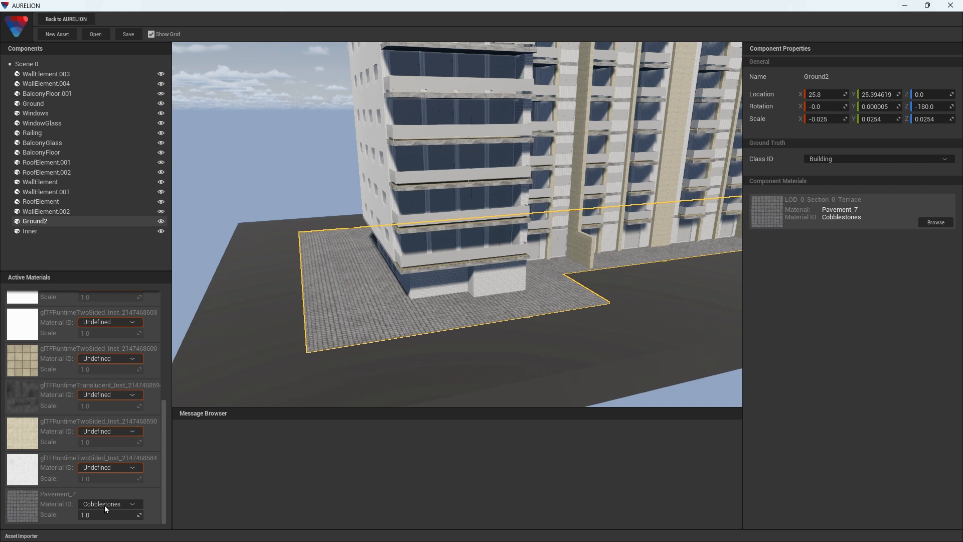
Step: Set the Material ID of WallElement.002's white brick material to Bricks burnt-clay rough
{"action": "scroll", "coordinate": [489, 286], "scroll_direction": "up", "scroll_amount": 5}
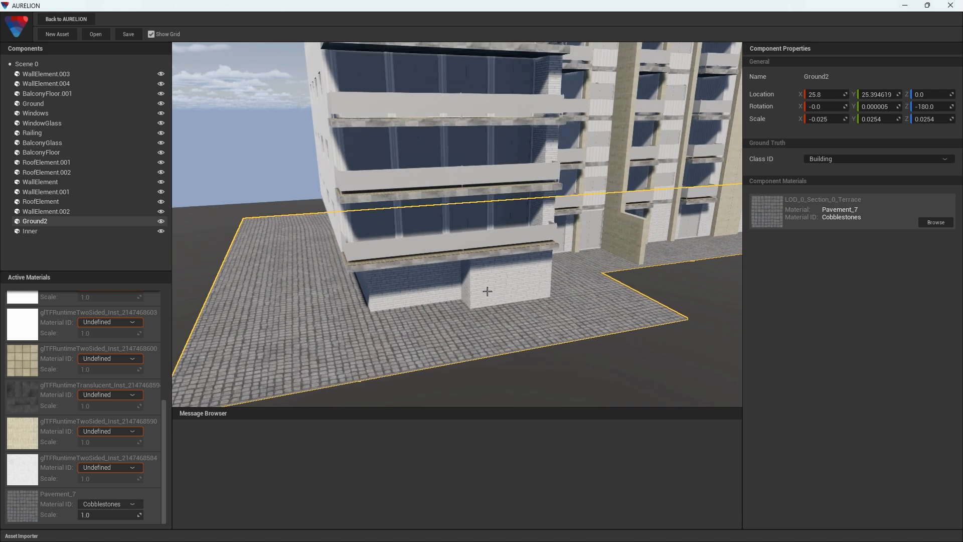
{"action": "left_click", "coordinate": [490, 278]}
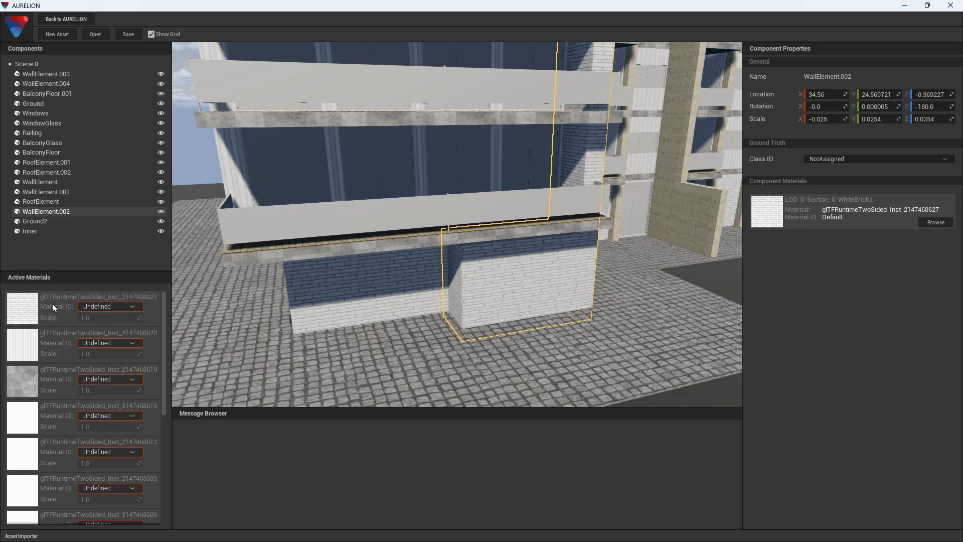
{"action": "left_click", "coordinate": [131, 305]}
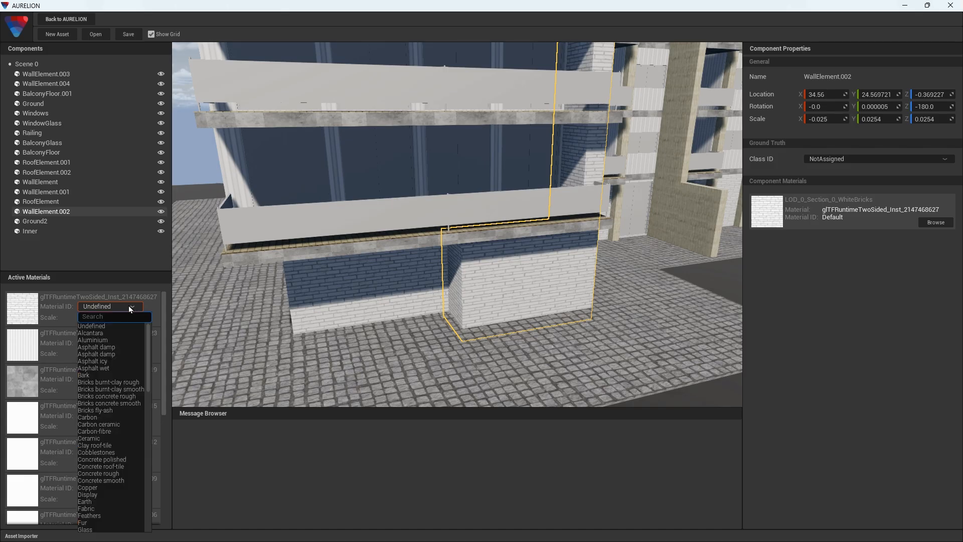
{"action": "type", "text": "brick"}
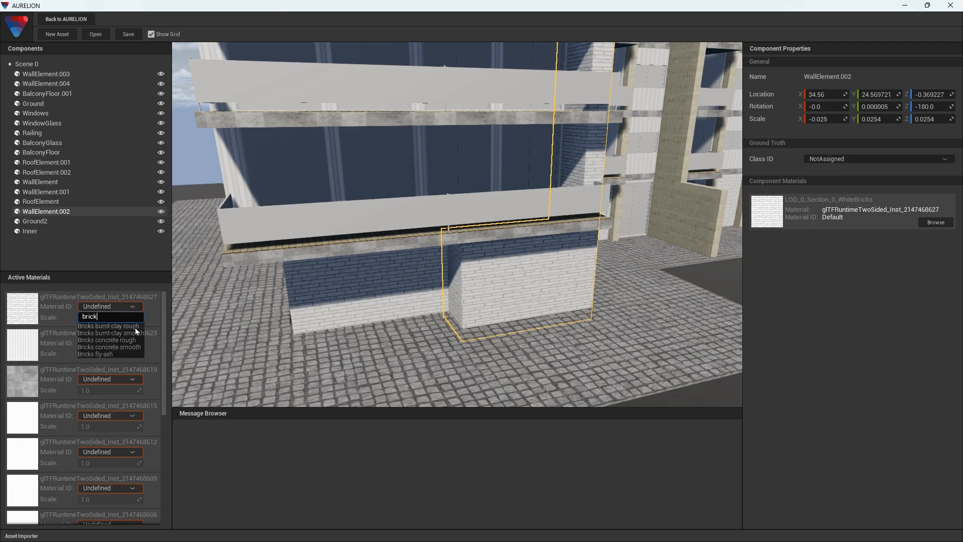
{"action": "left_click", "coordinate": [135, 328]}
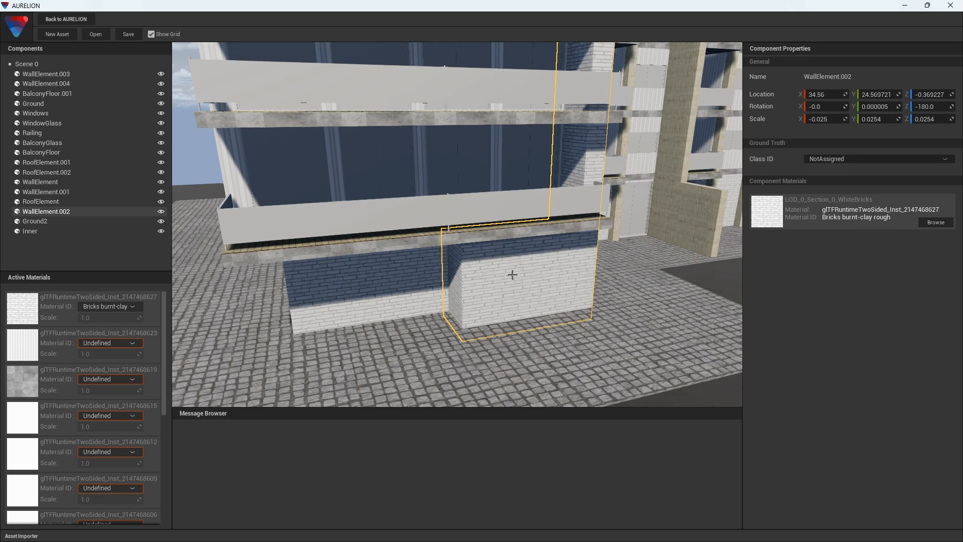
Step: Apply the Brick_5 library material from the Bricks category to WallElement.002
{"action": "left_click", "coordinate": [929, 224]}
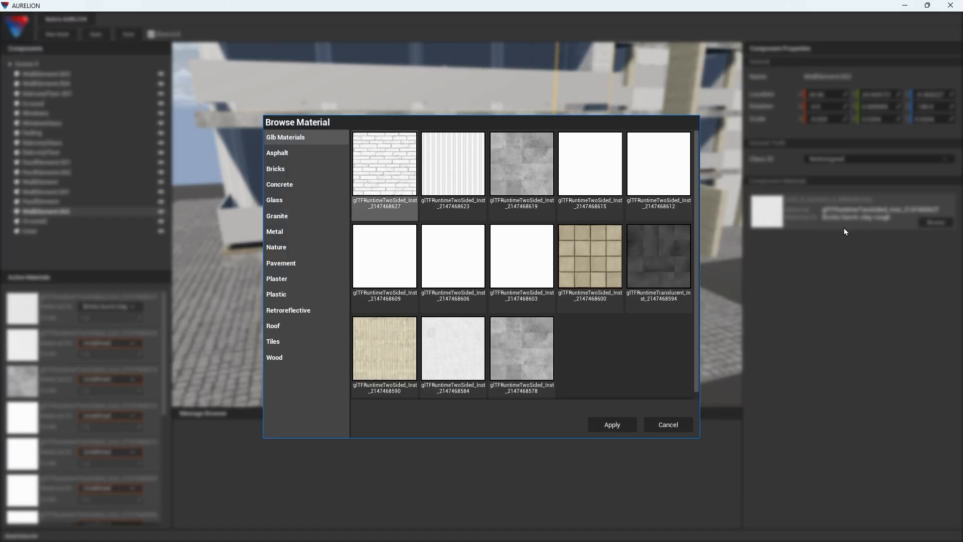
{"action": "left_click", "coordinate": [282, 169]}
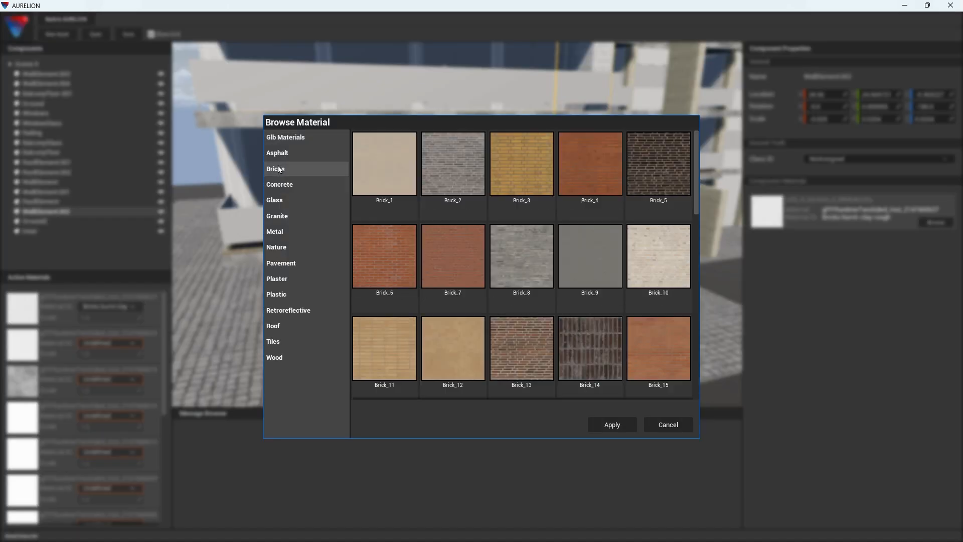
{"action": "left_click", "coordinate": [658, 170]}
{"action": "left_click", "coordinate": [603, 427]}
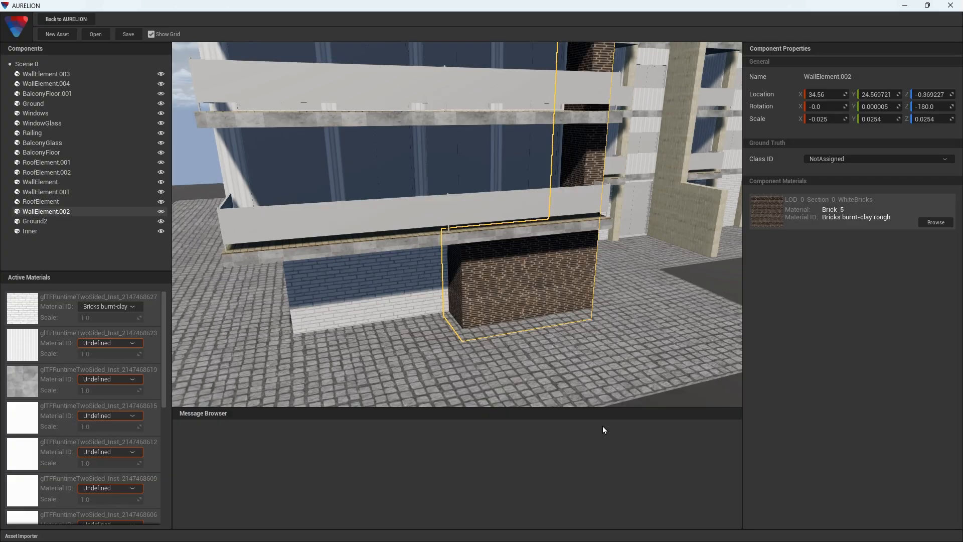
Step: Apply the Concrete_17 library material from the Concrete category to WallElement.003, the ground-floor wall beside the brick section
{"action": "left_click", "coordinate": [395, 280]}
{"action": "left_click", "coordinate": [932, 223]}
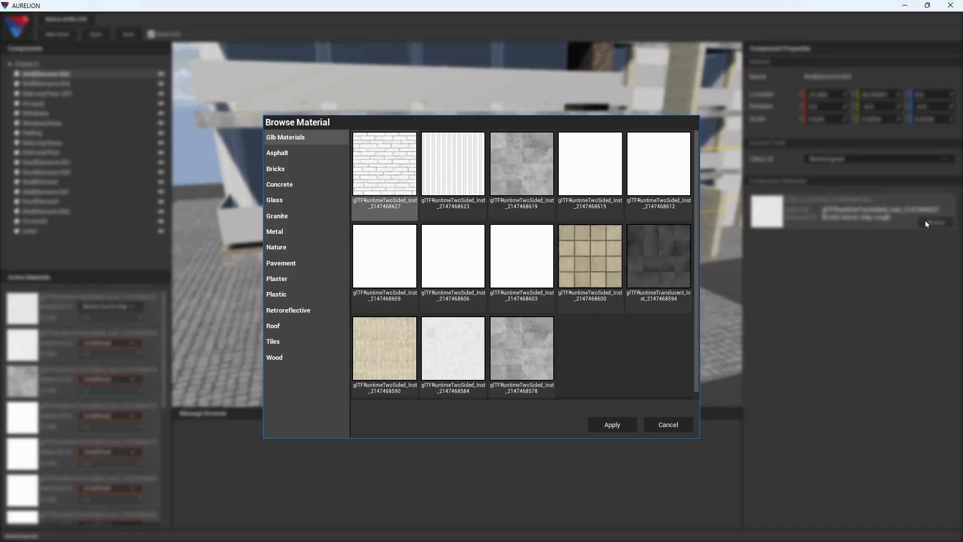
{"action": "left_click", "coordinate": [284, 185]}
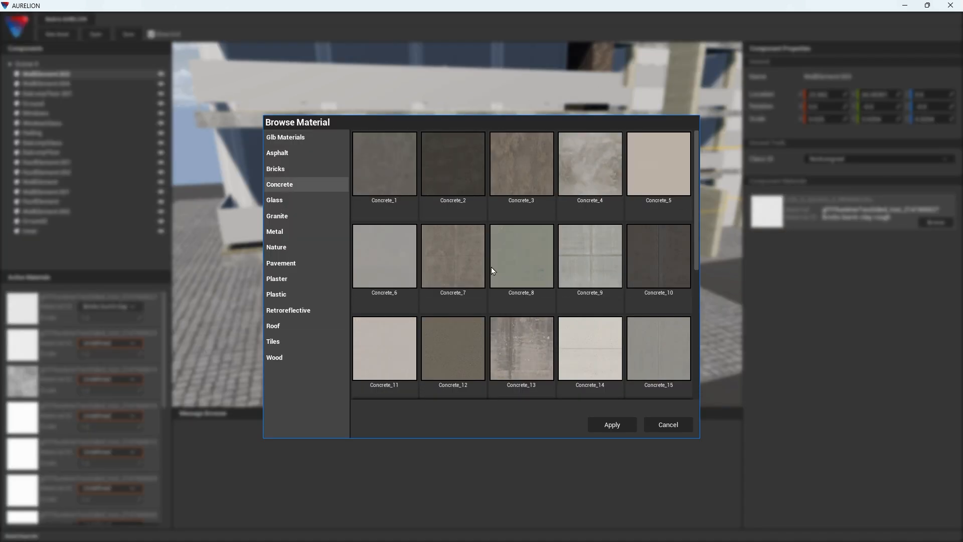
{"action": "scroll", "coordinate": [491, 266], "scroll_direction": "down", "scroll_amount": 2}
{"action": "left_click", "coordinate": [447, 363]}
{"action": "left_click", "coordinate": [620, 423]}
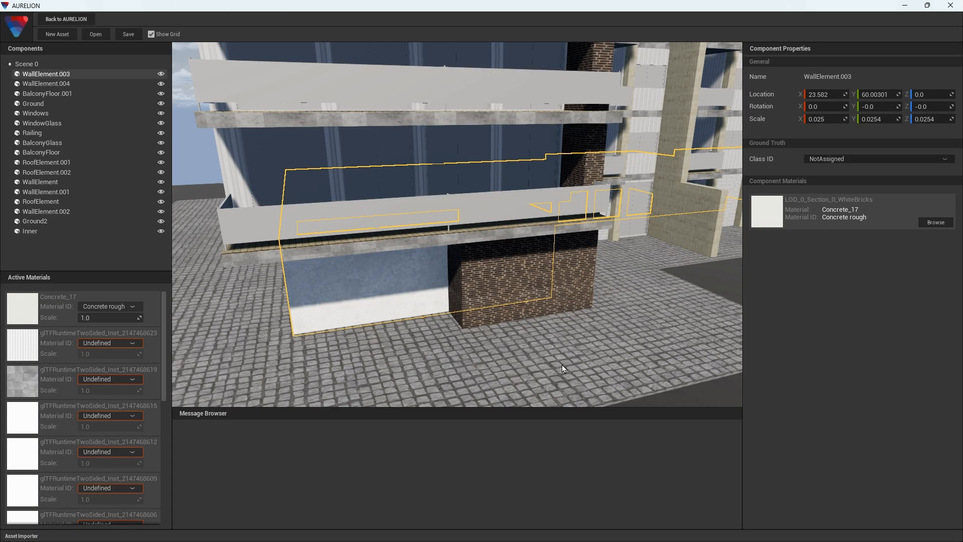
Step: Open the previously prepared asset file BuildingComplexFinal.json
{"action": "scroll", "coordinate": [530, 283], "scroll_direction": "down", "scroll_amount": 5}
{"action": "scroll", "coordinate": [526, 272], "scroll_direction": "down", "scroll_amount": 8}
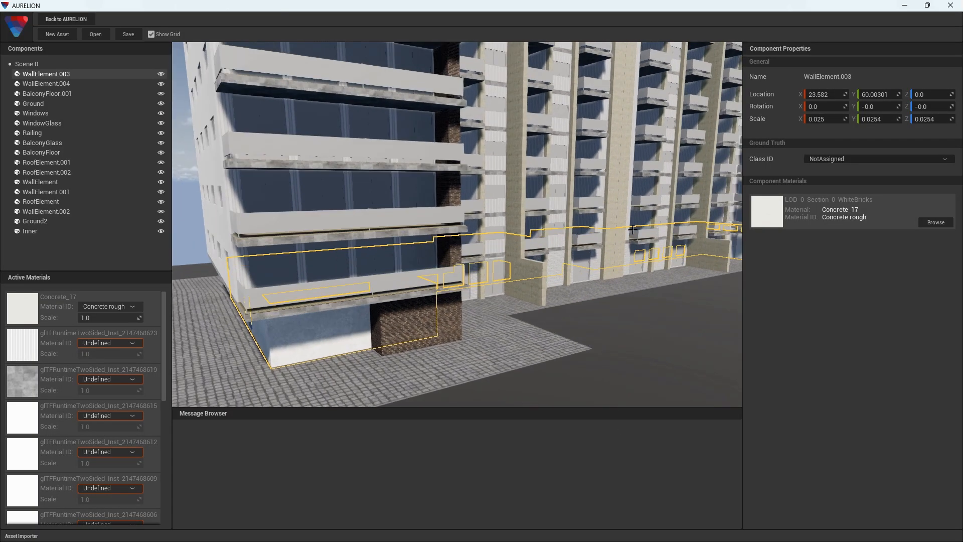
{"action": "scroll", "coordinate": [656, 215], "scroll_direction": "down", "scroll_amount": 5}
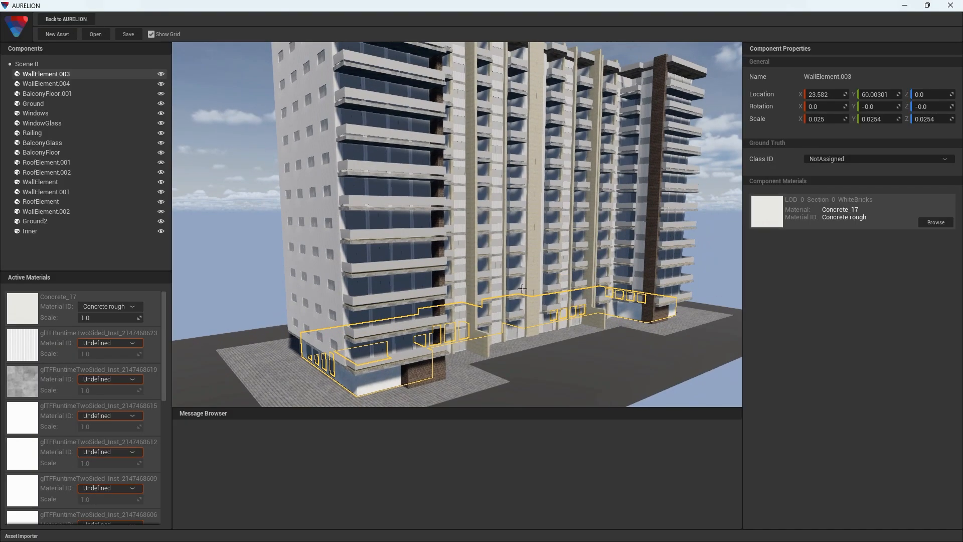
{"action": "left_click", "coordinate": [89, 32]}
{"action": "left_click", "coordinate": [144, 96]}
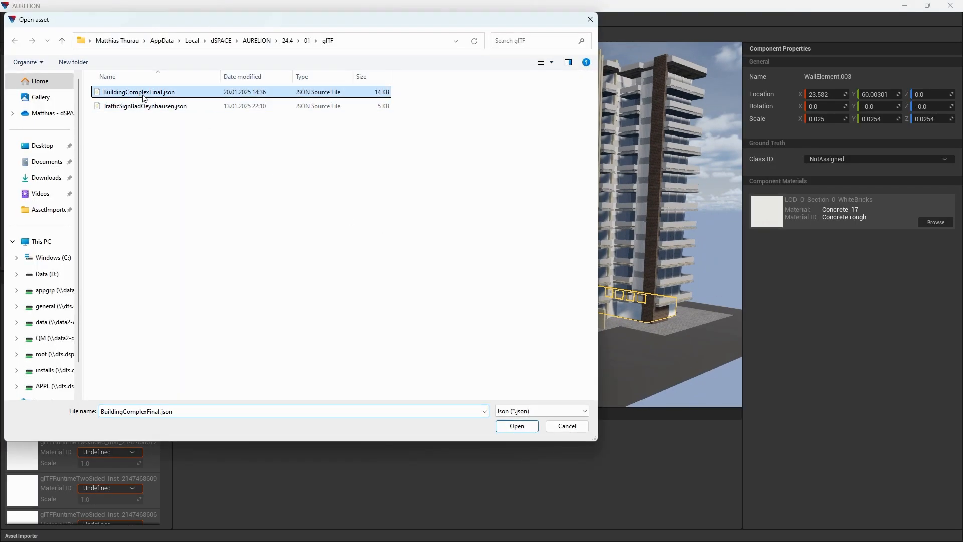
{"action": "left_click", "coordinate": [510, 427]}
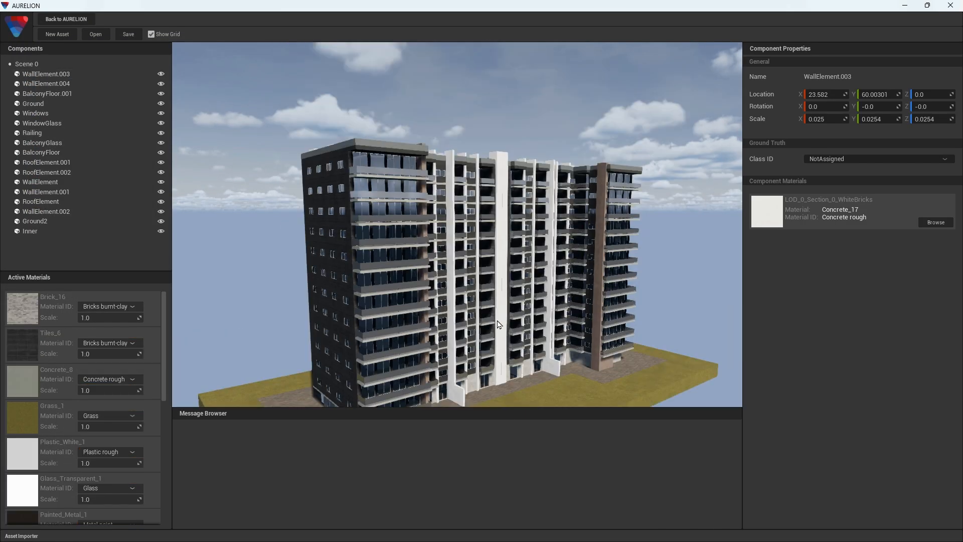
Step: Examine the complete building, its list of active materials and the Ground2 paving at the building's base
{"action": "middle_click_drag", "start_coordinate": [510, 354], "coordinate": [510, 344]}
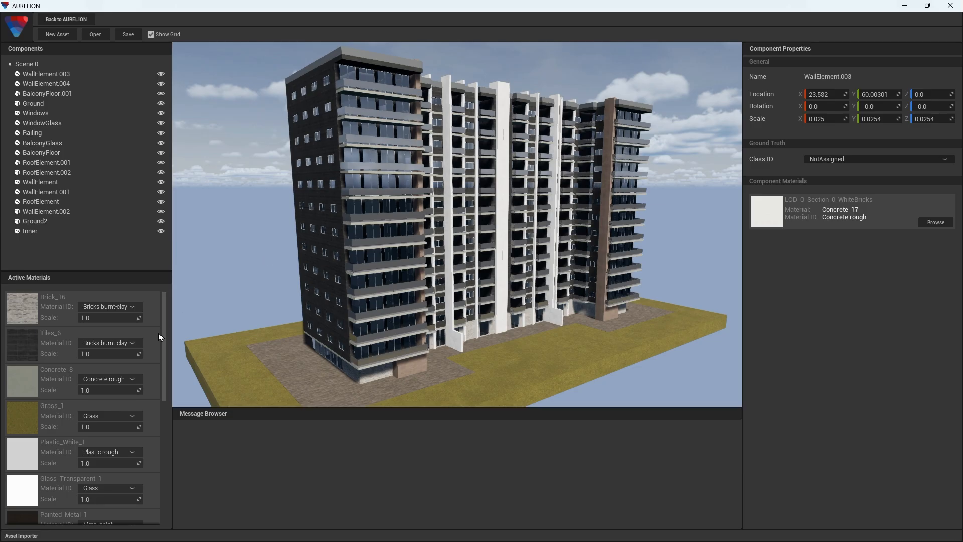
{"action": "scroll", "coordinate": [140, 335], "scroll_direction": "down", "scroll_amount": 2}
{"action": "scroll", "coordinate": [141, 335], "scroll_direction": "down", "scroll_amount": 6}
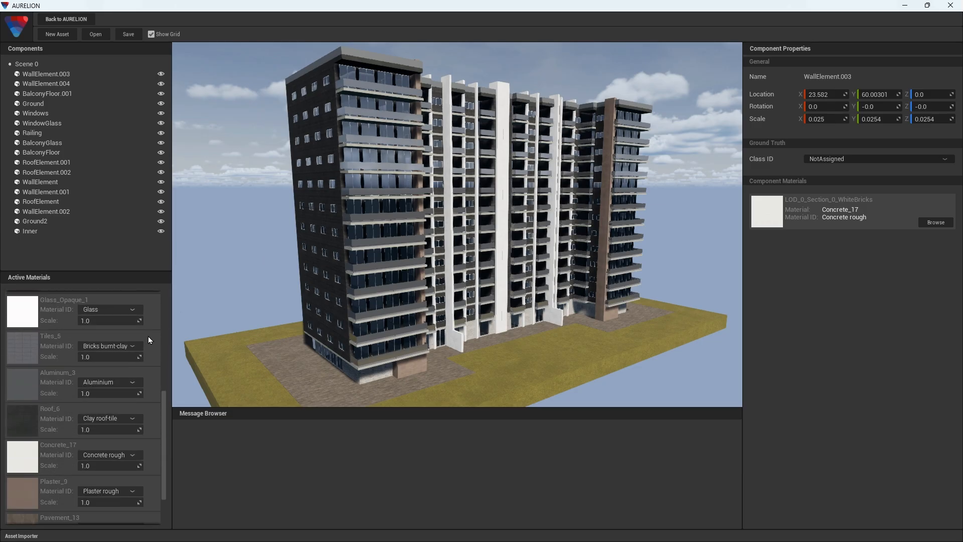
{"action": "right_click_drag", "start_coordinate": [530, 206], "coordinate": [459, 280]}
{"action": "key", "text": "w"}
{"action": "key", "text": "s"}
{"action": "left_click", "coordinate": [459, 280]}
{"action": "key", "text": "w"}
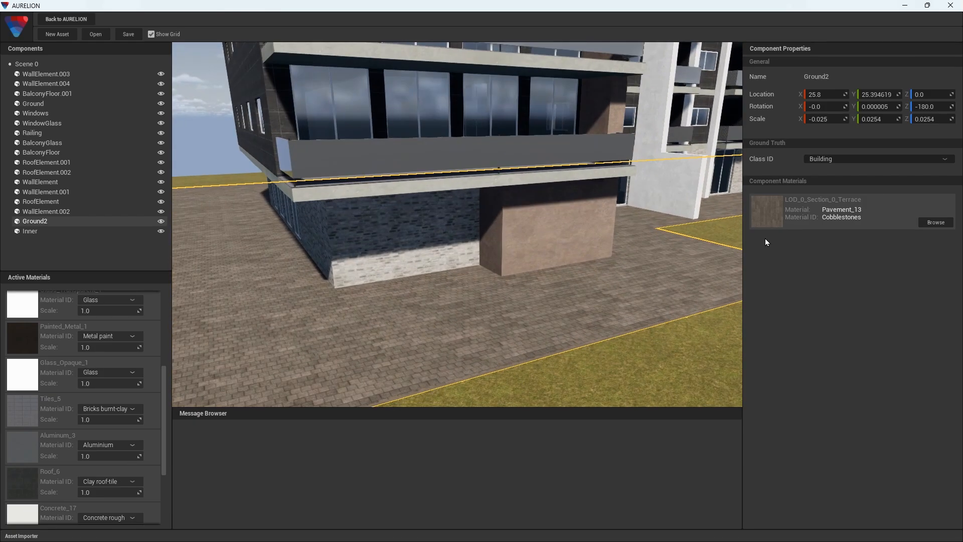
Step: Reduce the scale of Ground2's Pavement_13 material to about 0.615
{"action": "left_click", "coordinate": [767, 209]}
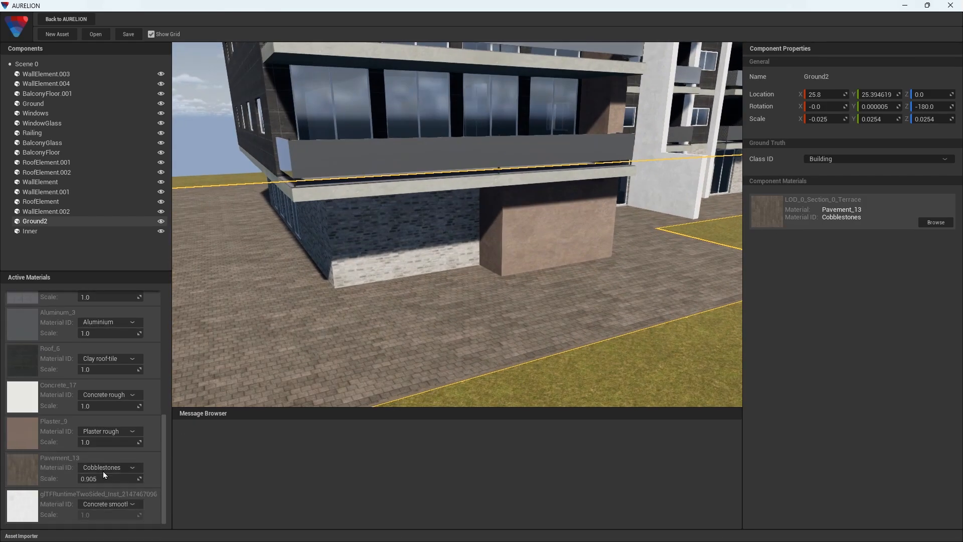
{"action": "left_click_drag", "start_coordinate": [93, 480], "coordinate": [71, 479]}
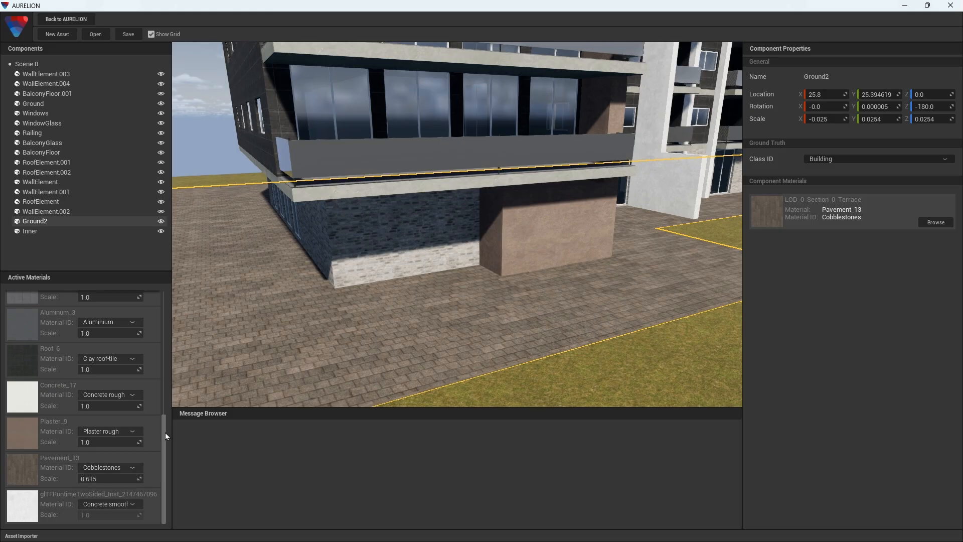
{"action": "left_click_drag", "start_coordinate": [96, 477], "coordinate": [102, 476]}
Step: Save the BuildingComplexFinal asset and return from the Asset Importer to the main application
{"action": "key", "text": "s"}
{"action": "right_click_drag", "start_coordinate": [576, 251], "coordinate": [574, 251]}
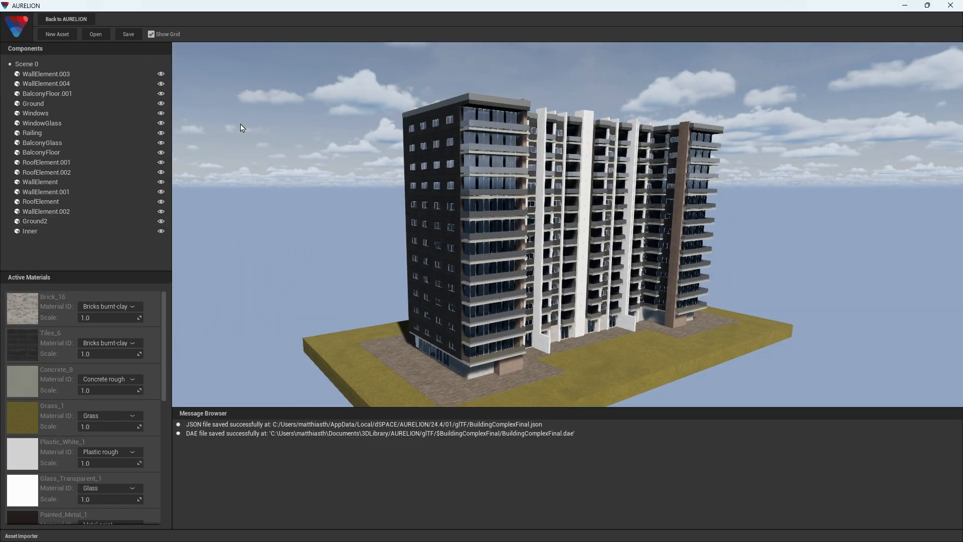
{"action": "left_click", "coordinate": [66, 19]}
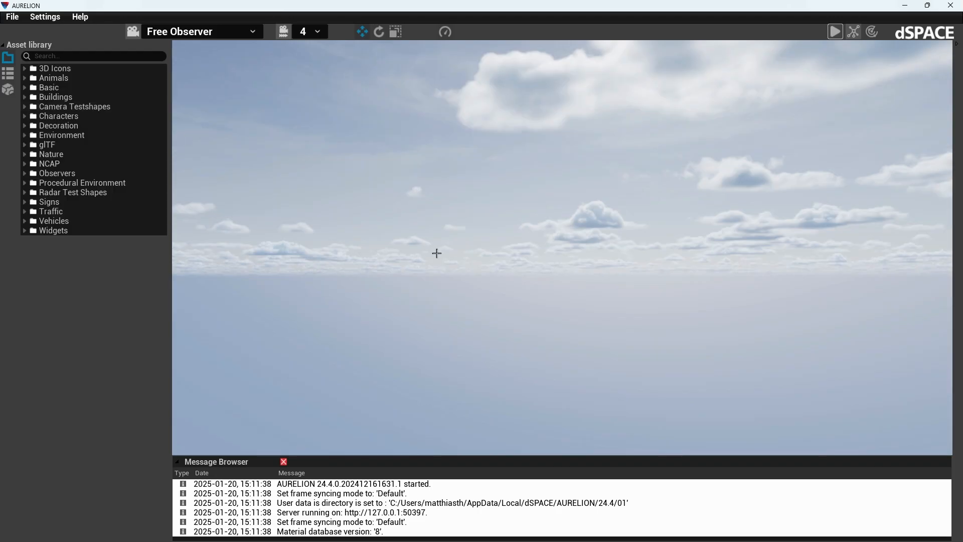
Step: Reopen the Asset Importer and import TrafficSignBadOeynhausen.glb as a new Traffic Sign asset
{"action": "left_click", "coordinate": [8, 90]}
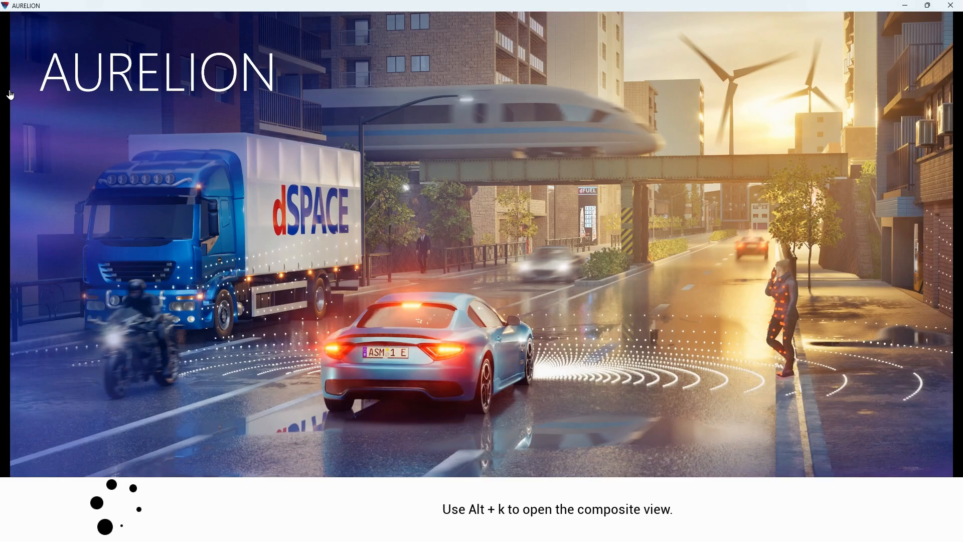
{"action": "left_click", "coordinate": [62, 34]}
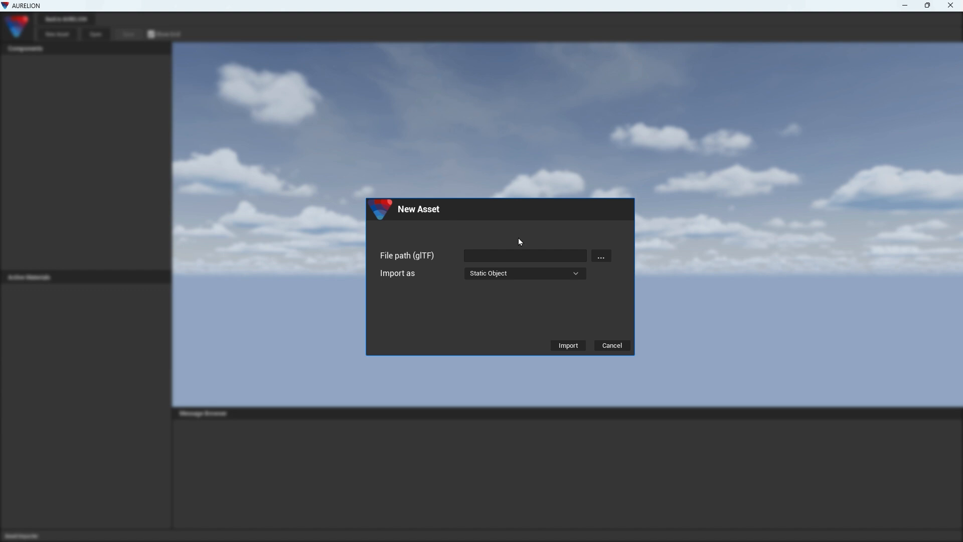
{"action": "left_click", "coordinate": [602, 255]}
{"action": "left_click", "coordinate": [133, 107]}
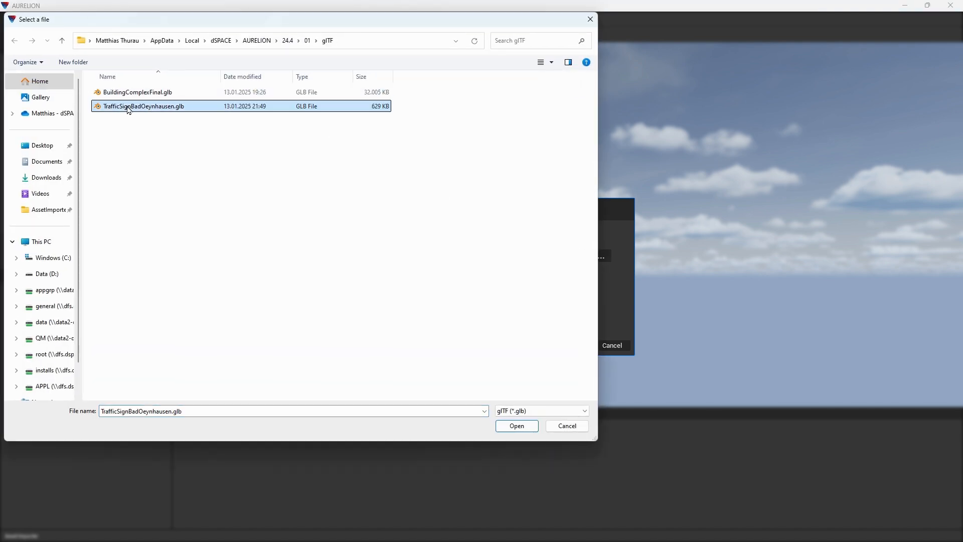
{"action": "left_click", "coordinate": [518, 427]}
{"action": "left_click", "coordinate": [517, 277]}
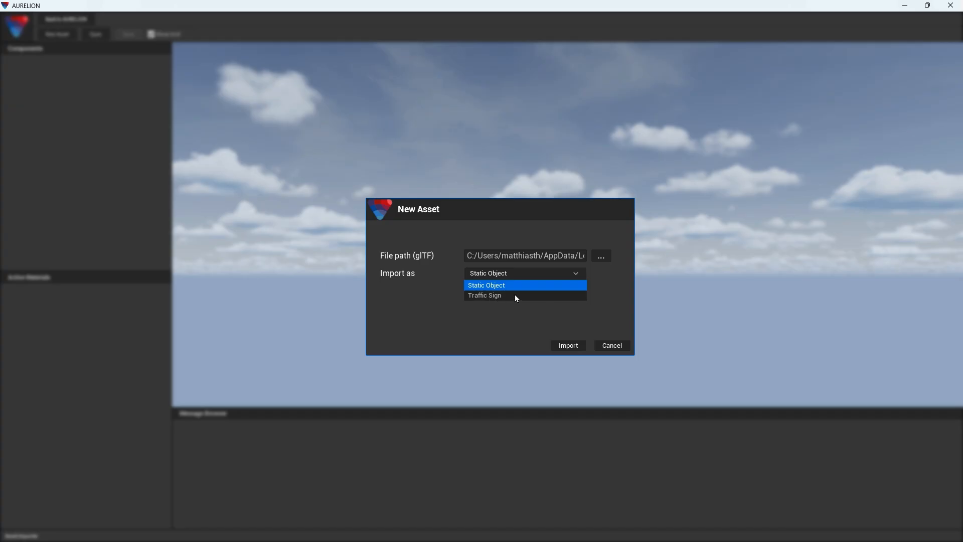
{"action": "left_click", "coordinate": [517, 296]}
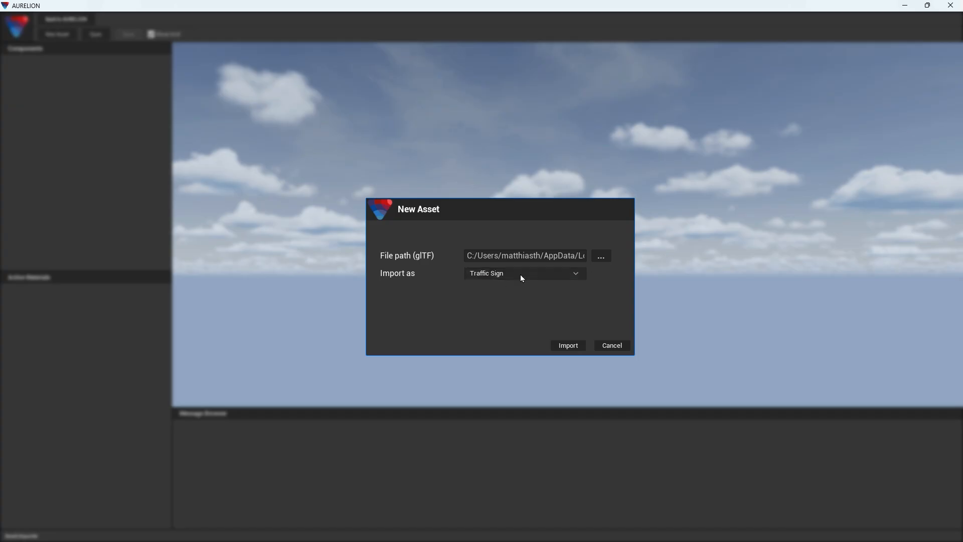
{"action": "left_click", "coordinate": [569, 346]}
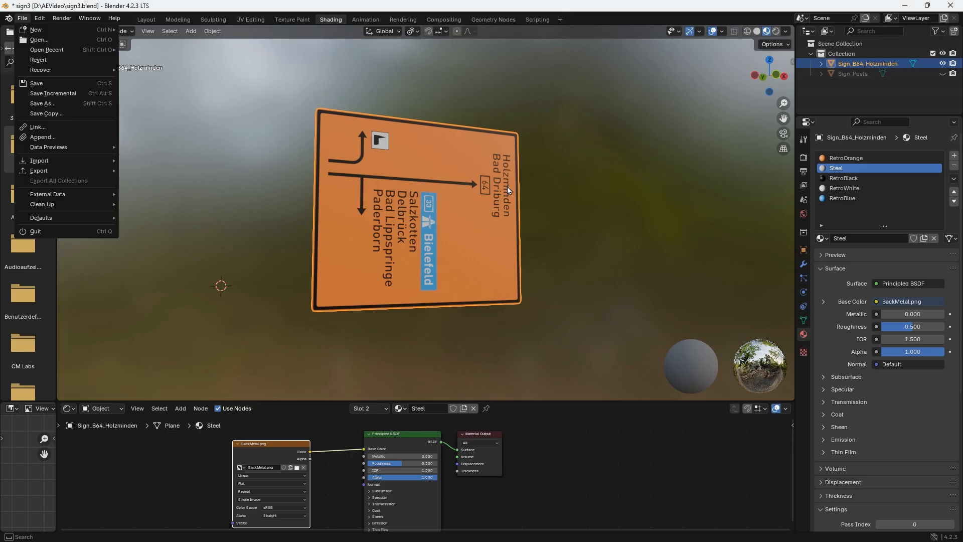
Step: Switch to Blender and examine the Sign_B64_Holzminden model, its mesh, its material slots and the export command
{"action": "key", "text": "Escape"}
{"action": "mouse_move", "coordinate": [441, 210]}
{"action": "middle_mouse_down"}
{"action": "mouse_move", "coordinate": [376, 216]}
{"action": "mouse_move", "coordinate": [450, 220]}
{"action": "middle_mouse_up"}
{"action": "scroll", "coordinate": [450, 220], "scroll_direction": "up", "scroll_amount": 2}
{"action": "key", "text": "Tab"}
{"action": "scroll", "coordinate": [450, 220], "scroll_direction": "up", "scroll_amount": 2}
{"action": "key", "text": "Tab"}
{"action": "scroll", "coordinate": [450, 220], "scroll_direction": "down", "scroll_amount": 4}
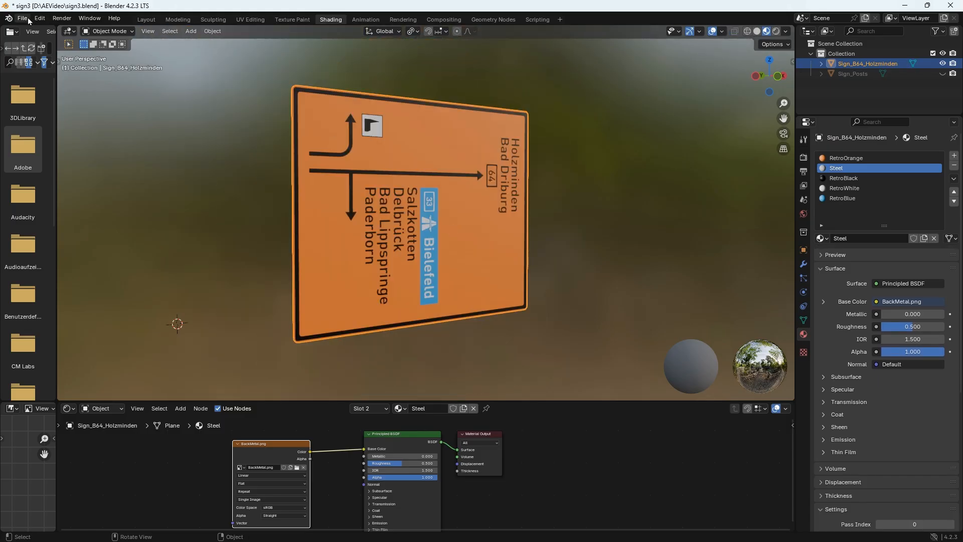
{"action": "left_click", "coordinate": [25, 19]}
{"action": "mouse_move", "coordinate": [88, 172]}
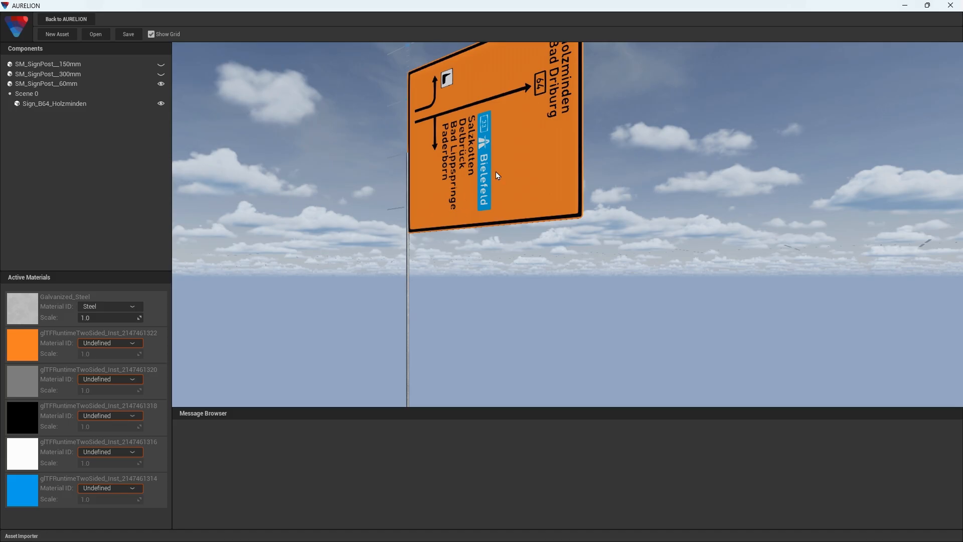
Step: Set the Y rotation of the Sign_B64_Holzminden component to 180.0 in AURELION's Asset Importer
{"action": "left_click", "coordinate": [496, 172]}
{"action": "right_click_drag", "start_coordinate": [496, 172], "coordinate": [652, 171]}
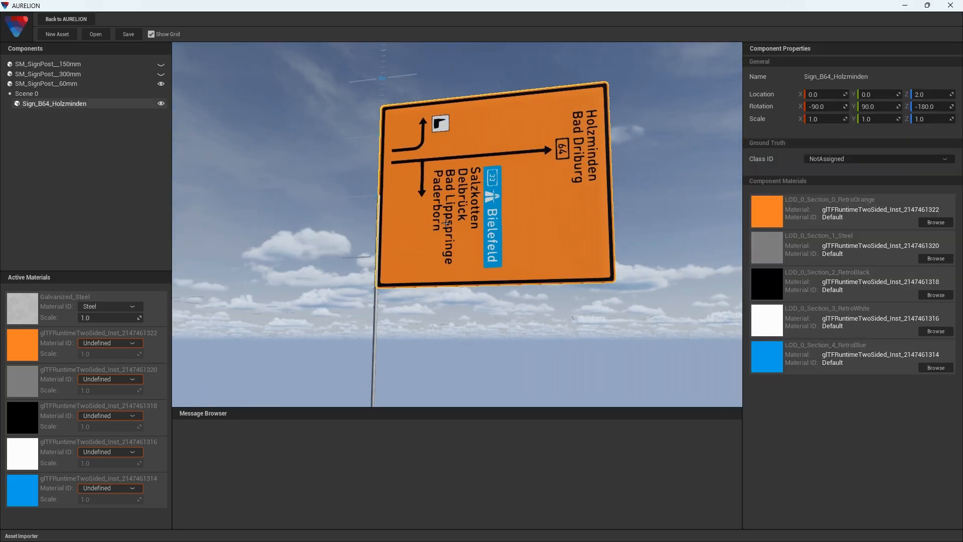
{"action": "mouse_move", "coordinate": [882, 106]}
{"action": "left_mouse_down"}
{"action": "mouse_move", "coordinate": [949, 106]}
{"action": "mouse_move", "coordinate": [875, 106]}
{"action": "left_mouse_up"}
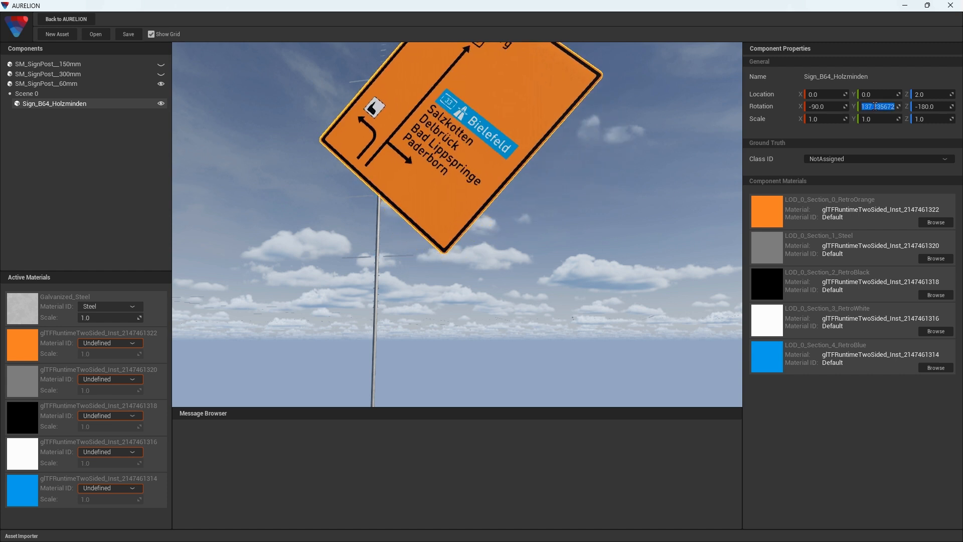
{"action": "type", "text": "180.0"}
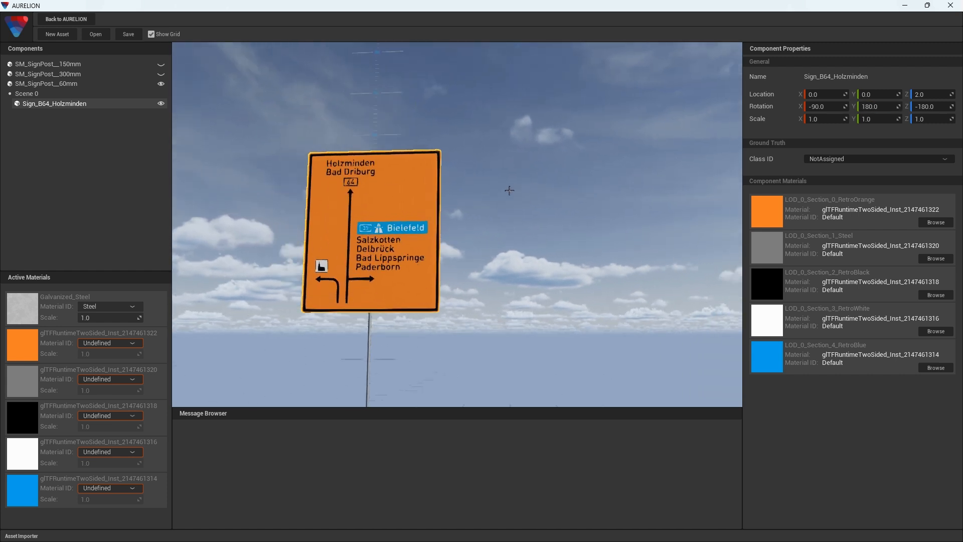
Step: Move the Sign_B64_Holzminden panel in front of its post with location Y -0.06 and Z about 0.97
{"action": "left_click_drag", "start_coordinate": [938, 95], "coordinate": [872, 95]}
{"action": "right_click_drag", "start_coordinate": [510, 234], "coordinate": [498, 262]}
{"action": "key", "text": "w"}
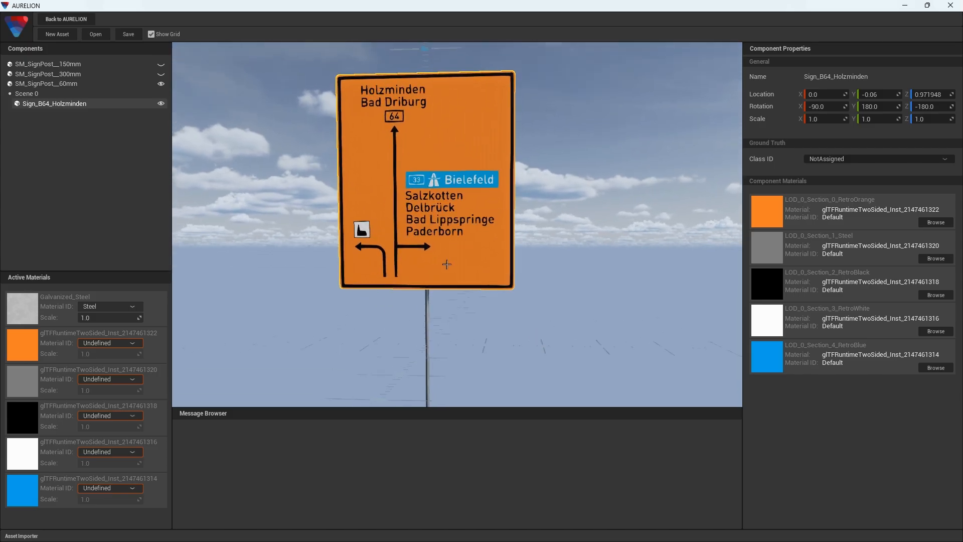
Step: Hide the SM_SignPost__60mm component and show the thicker SM_SignPost__150mm post instead
{"action": "left_click", "coordinate": [427, 315]}
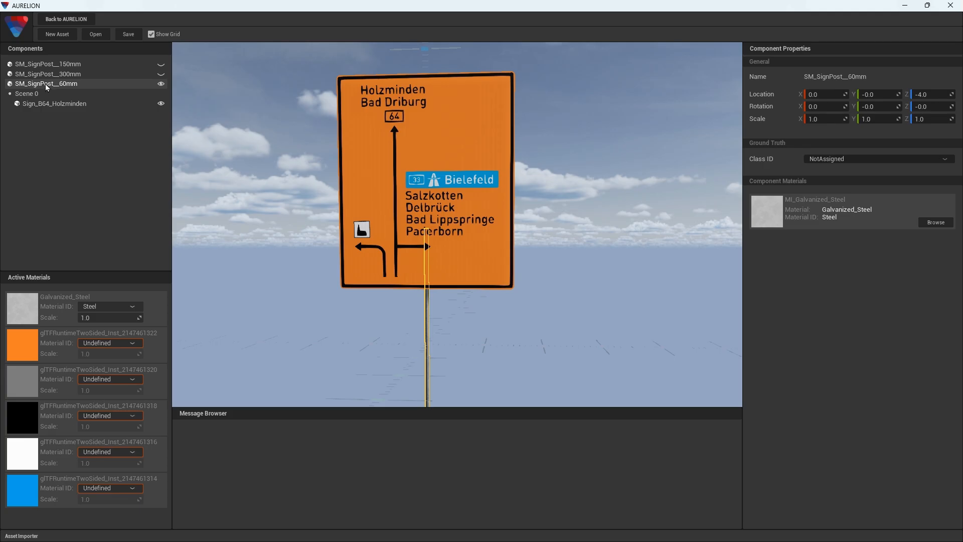
{"action": "left_click", "coordinate": [161, 84]}
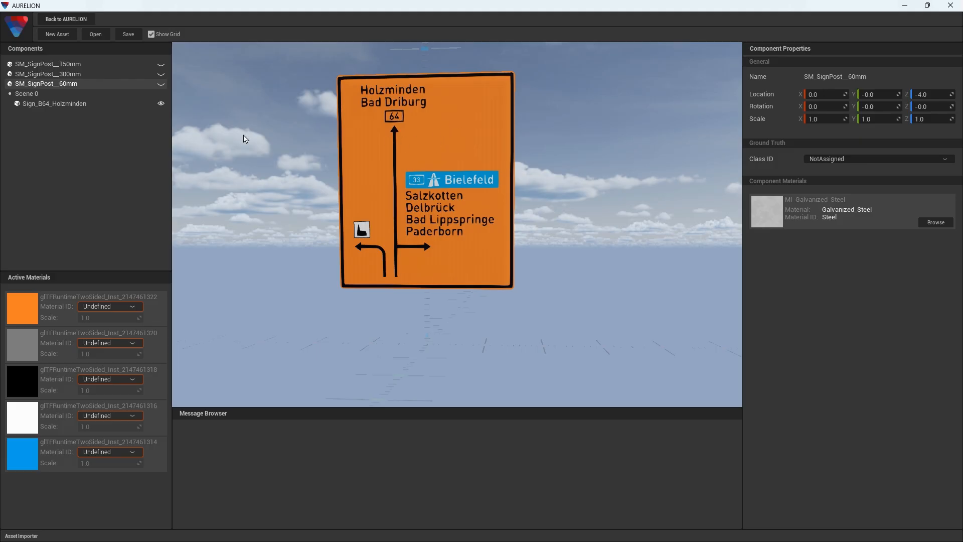
{"action": "left_click", "coordinate": [161, 65]}
{"action": "left_click", "coordinate": [81, 65]}
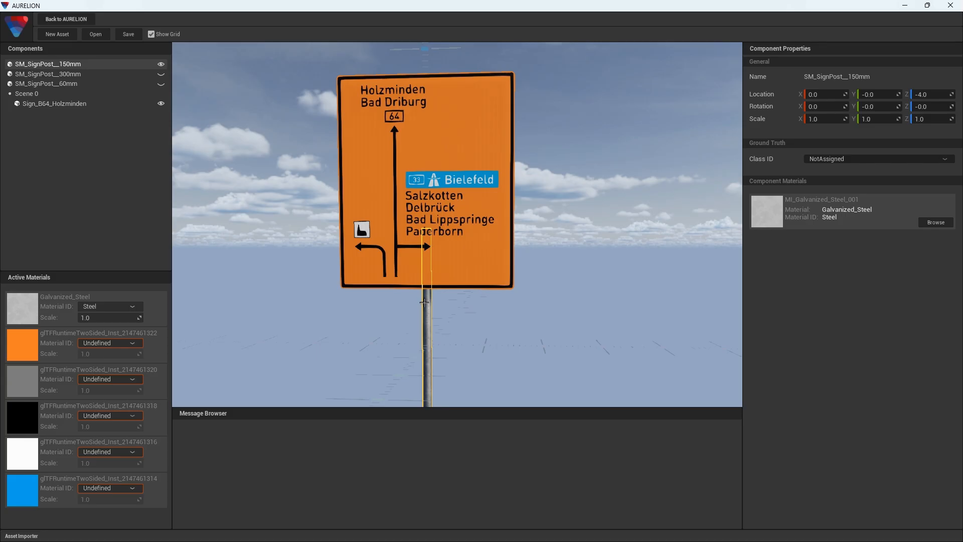
Step: Assign class ID Environment to the SM_SignPost__150mm post and Traffic_Sign to the Sign_B64_Holzminden panel
{"action": "left_click", "coordinate": [853, 158]}
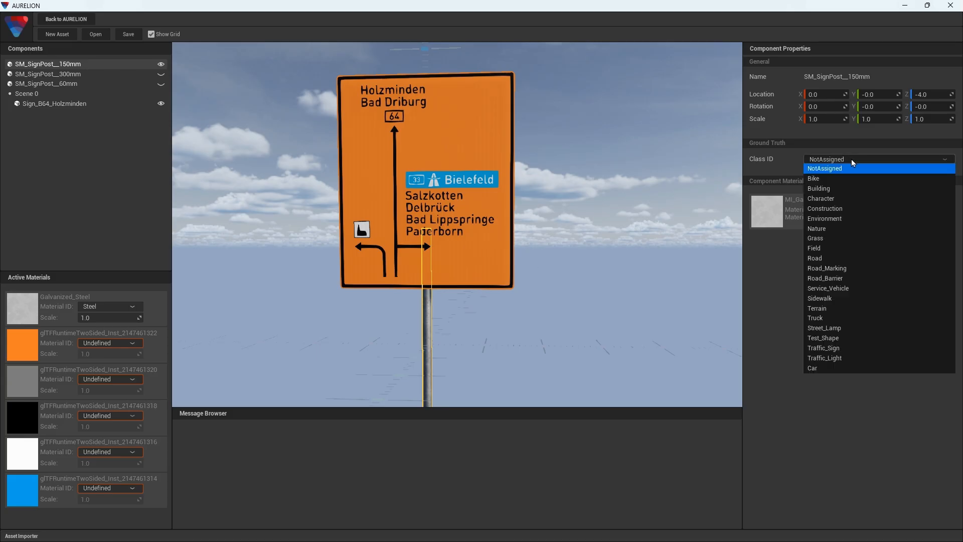
{"action": "left_click", "coordinate": [842, 218]}
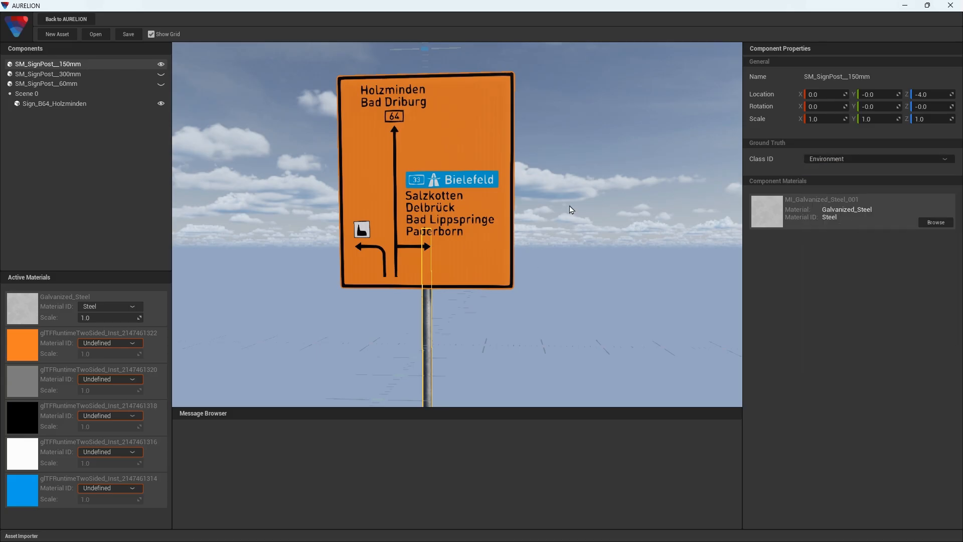
{"action": "left_click", "coordinate": [481, 149]}
{"action": "left_click", "coordinate": [848, 159]}
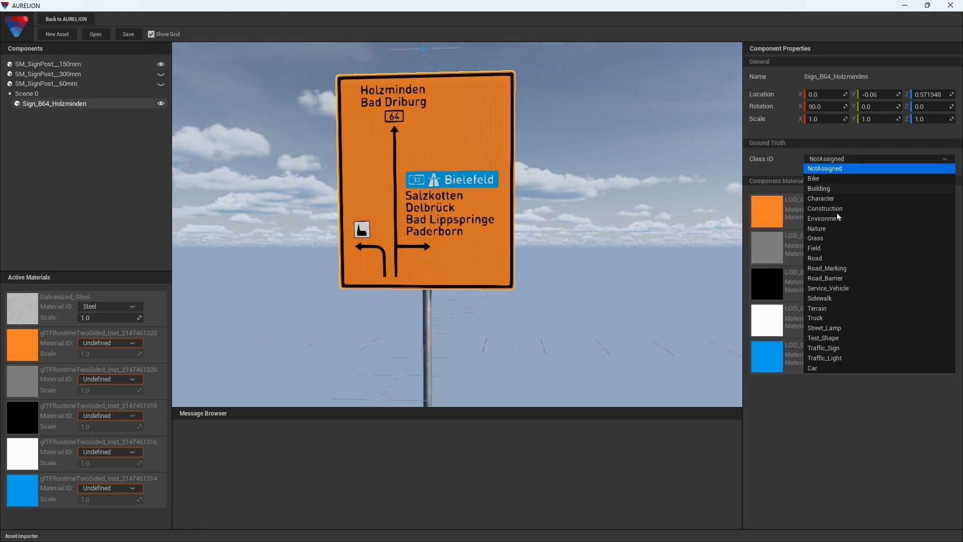
{"action": "left_click", "coordinate": [845, 350]}
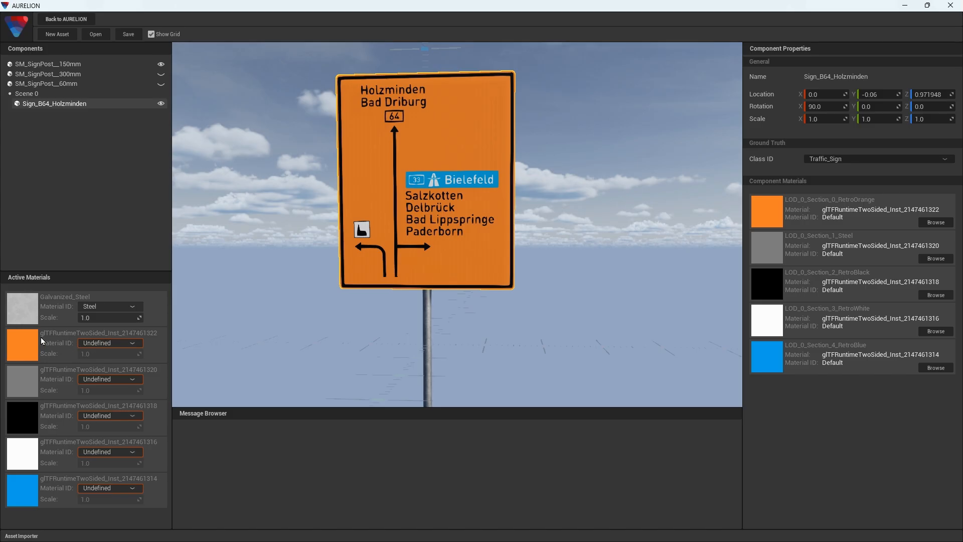
Step: Set the material ID of the sign's orange glTF material to Retroreflective orange
{"action": "left_click", "coordinate": [134, 345]}
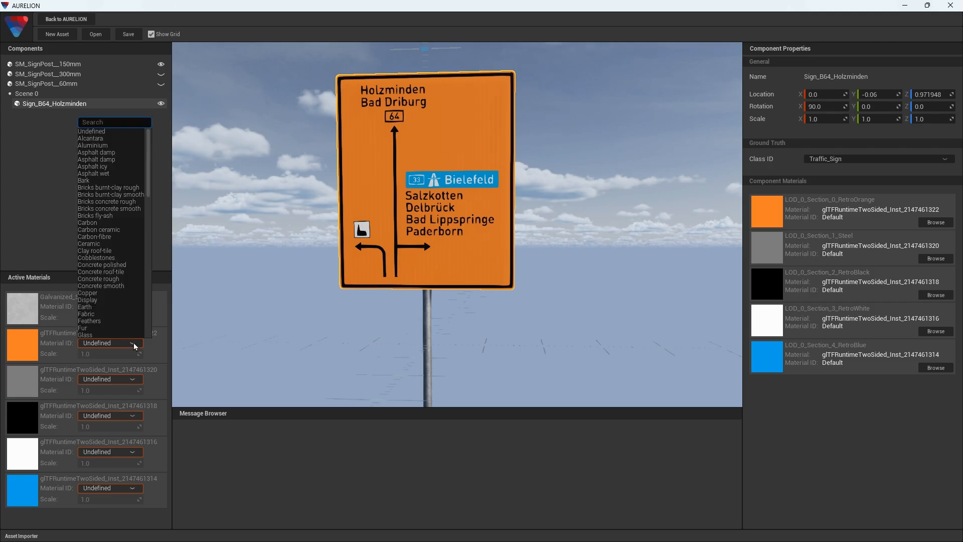
{"action": "type", "text": "retr"}
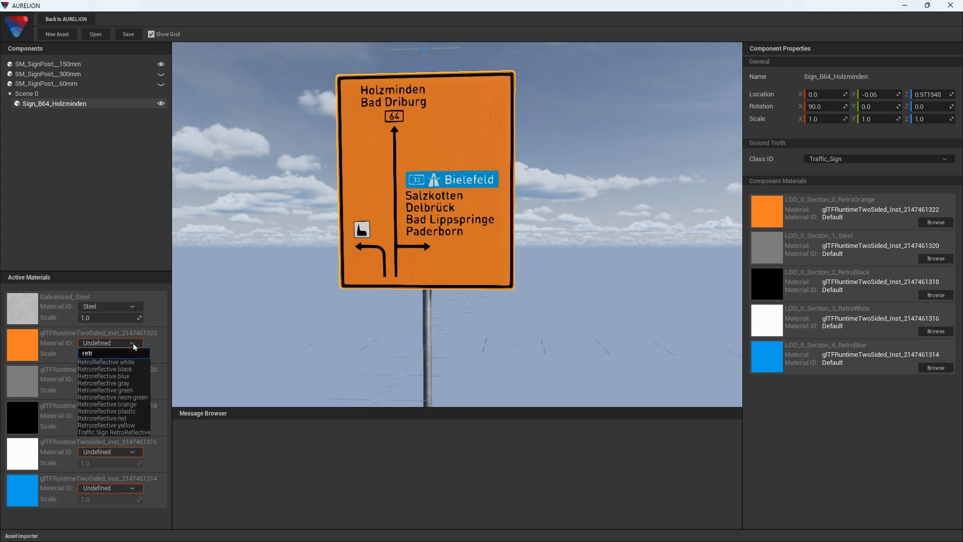
{"action": "left_click", "coordinate": [132, 405]}
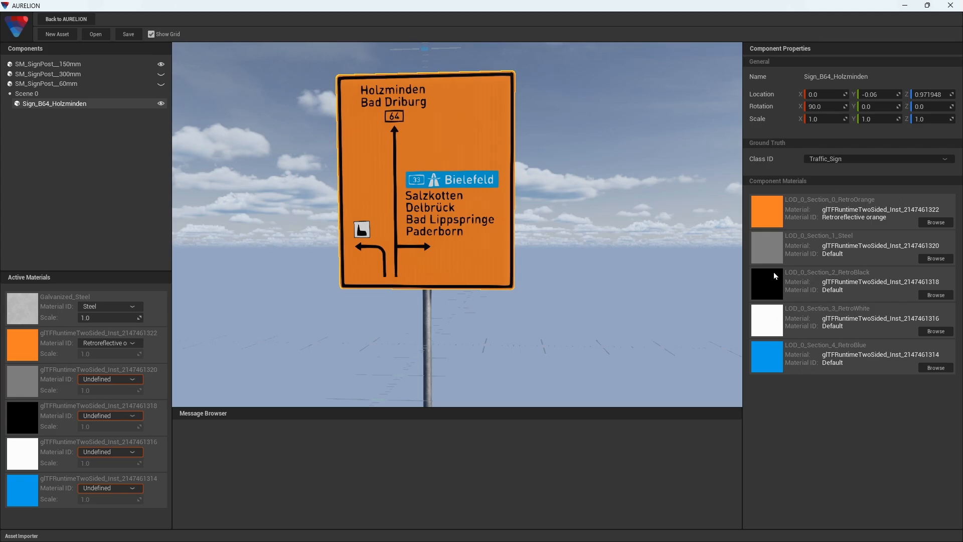
Step: Replace the material of the sign's RetroOrange section with Retroreflective_Orange_1 from the Retroreflective library and inspect the panel up close
{"action": "left_click", "coordinate": [936, 223]}
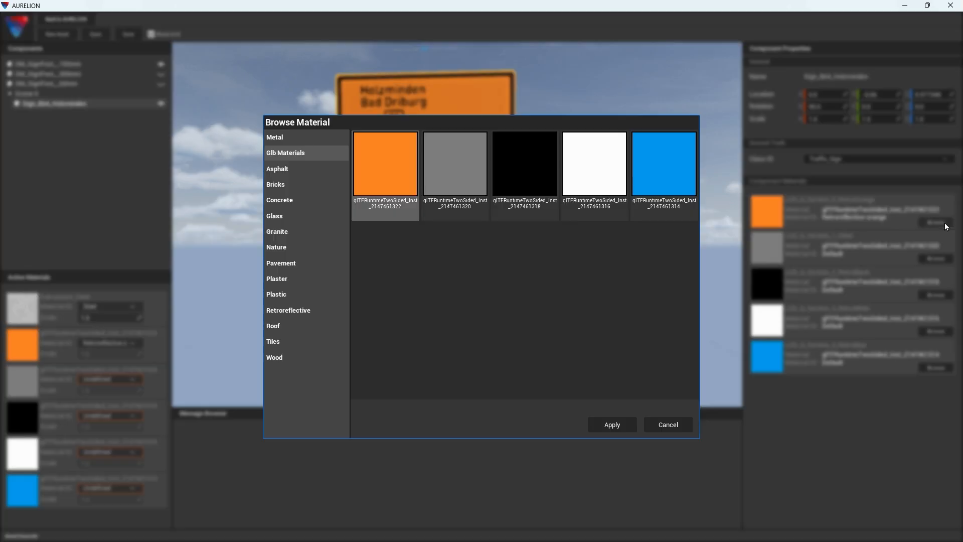
{"action": "left_click", "coordinate": [284, 311]}
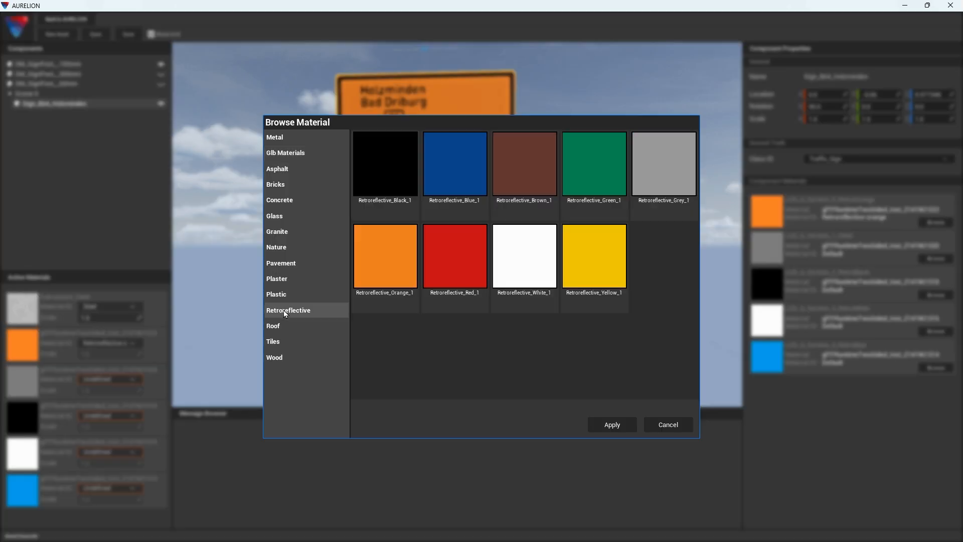
{"action": "left_click", "coordinate": [612, 425]}
{"action": "scroll", "coordinate": [466, 273], "scroll_direction": "up", "scroll_amount": 3}
{"action": "scroll", "coordinate": [465, 276], "scroll_direction": "up", "scroll_amount": 5}
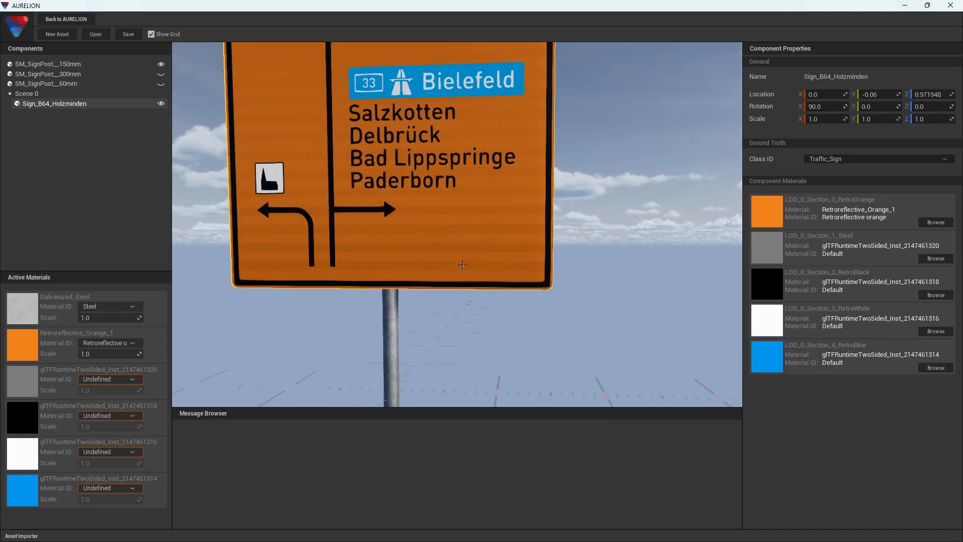
{"action": "scroll", "coordinate": [459, 242], "scroll_direction": "down", "scroll_amount": 7}
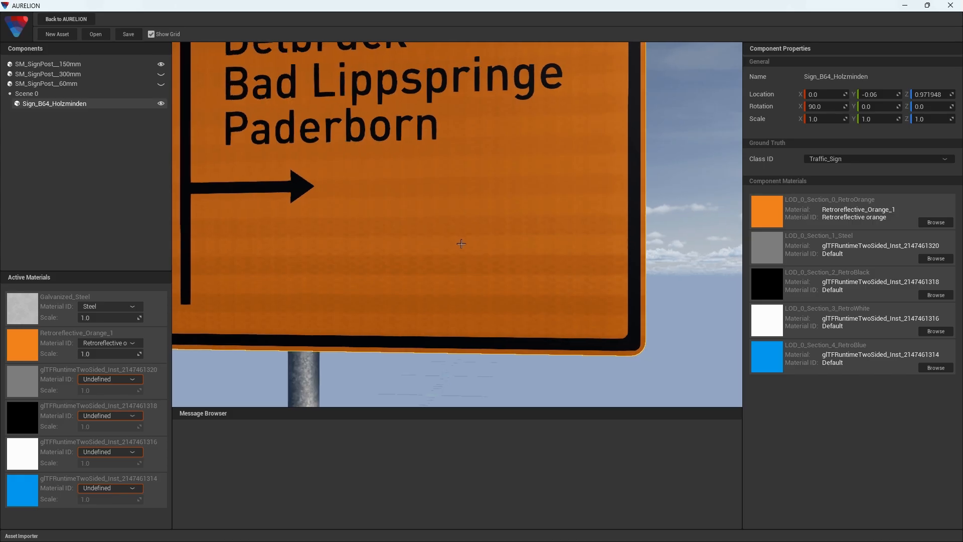
{"action": "key", "text": "a"}
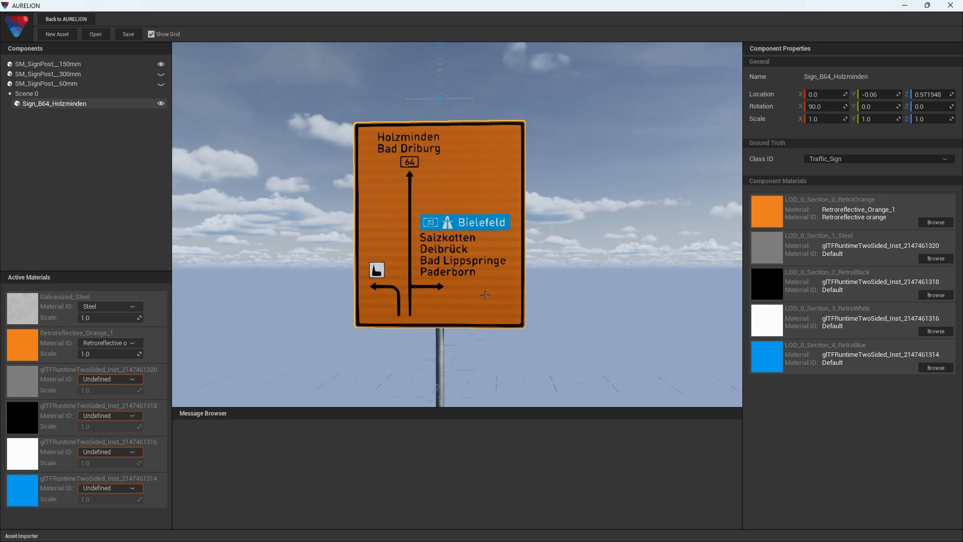
Step: Save the traffic sign asset and expand the glTF folder in AURELION's main asset library
{"action": "left_click", "coordinate": [129, 35]}
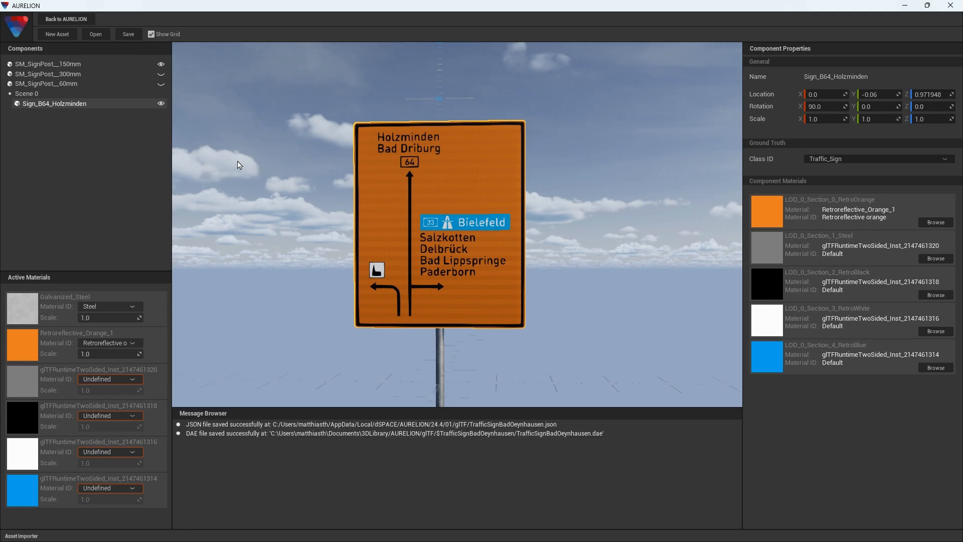
{"action": "left_click", "coordinate": [88, 19]}
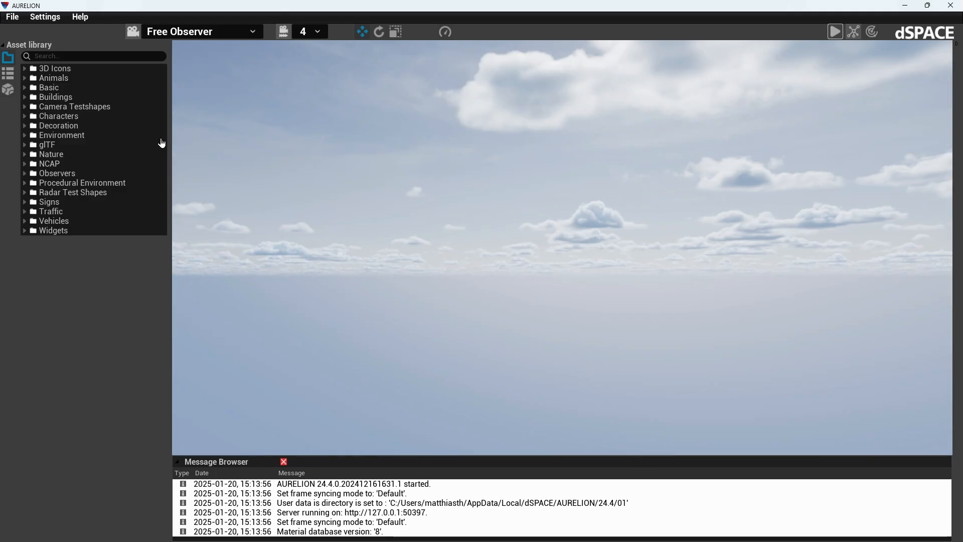
{"action": "left_click", "coordinate": [24, 146]}
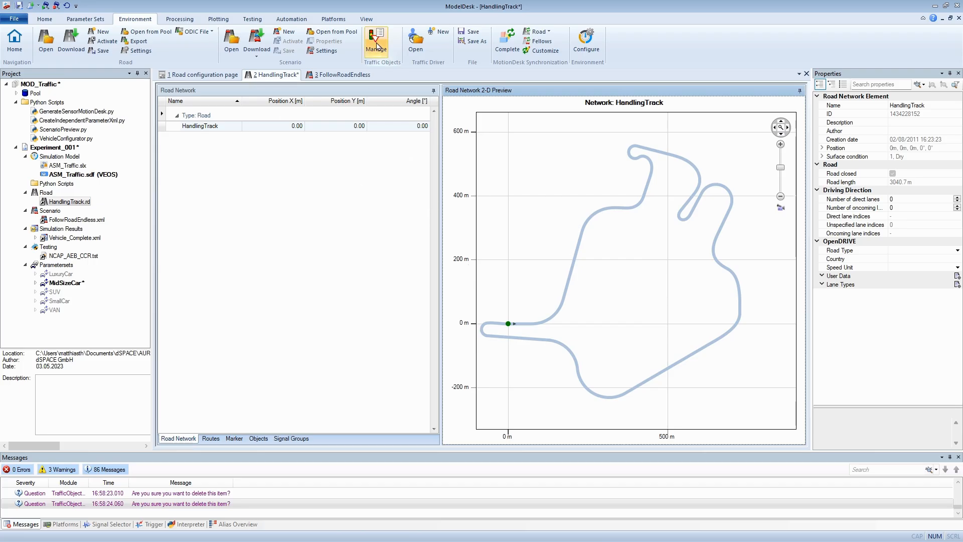
Step: Switch to ModelDesk, open the Traffic Object Manager and expand Customer Objects > AURELION > glTF in the 3D library
{"action": "left_click", "coordinate": [377, 46]}
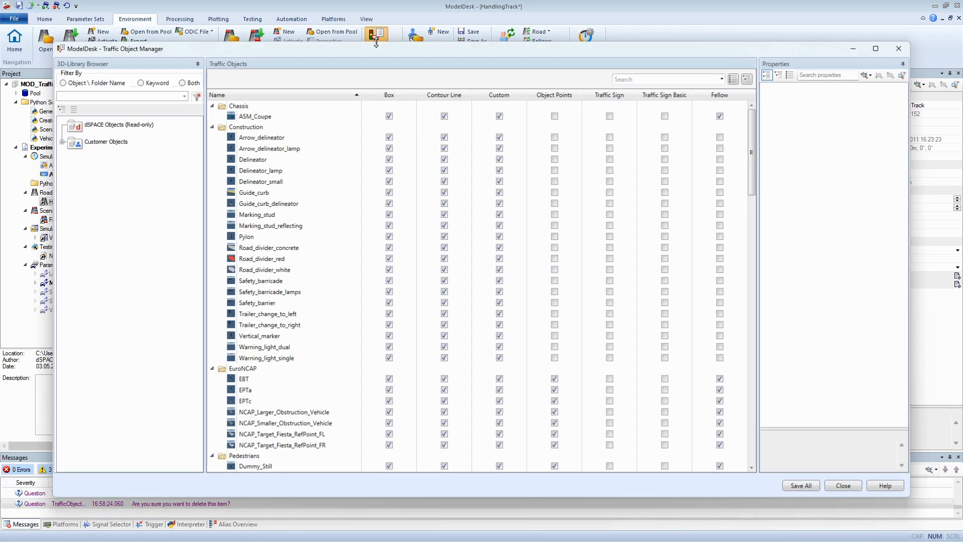
{"action": "left_click", "coordinate": [62, 142]}
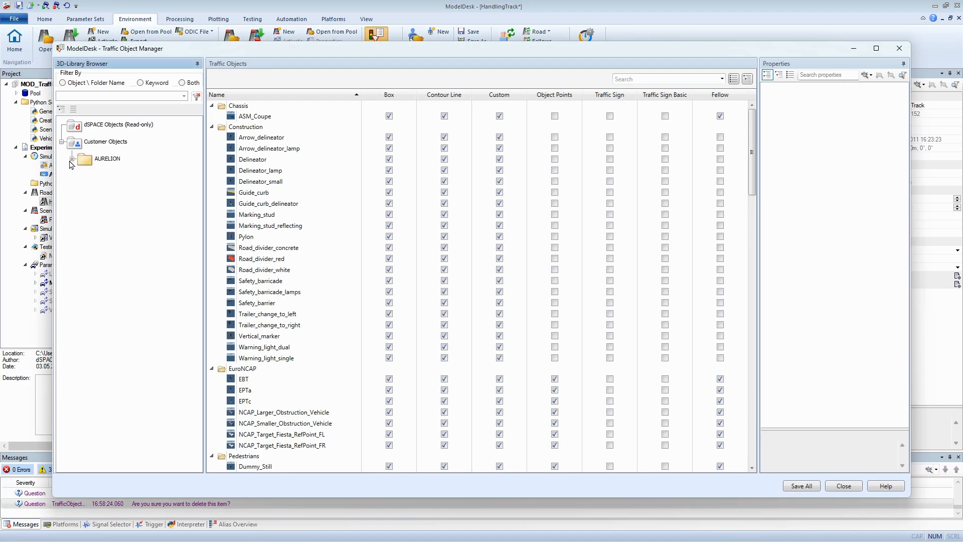
{"action": "left_click", "coordinate": [73, 159]}
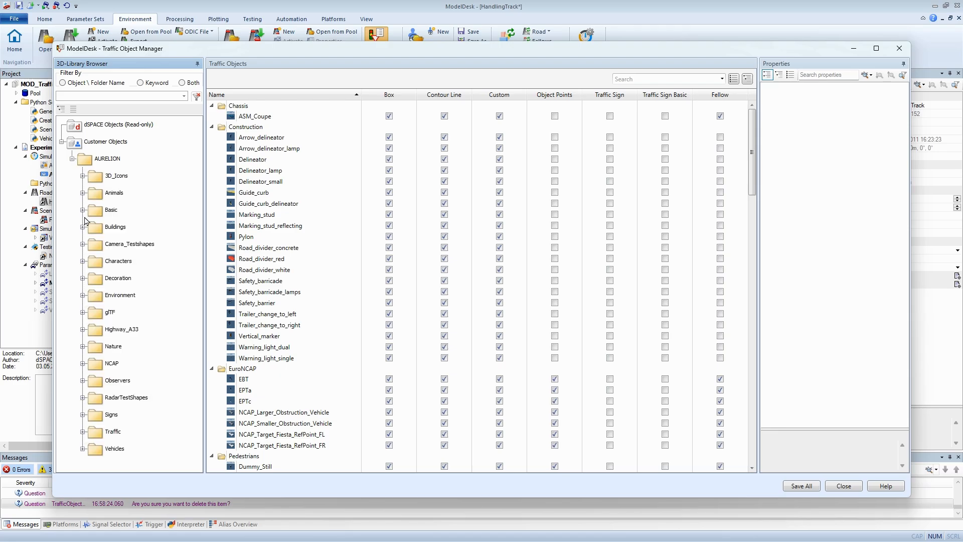
{"action": "left_click", "coordinate": [83, 313]}
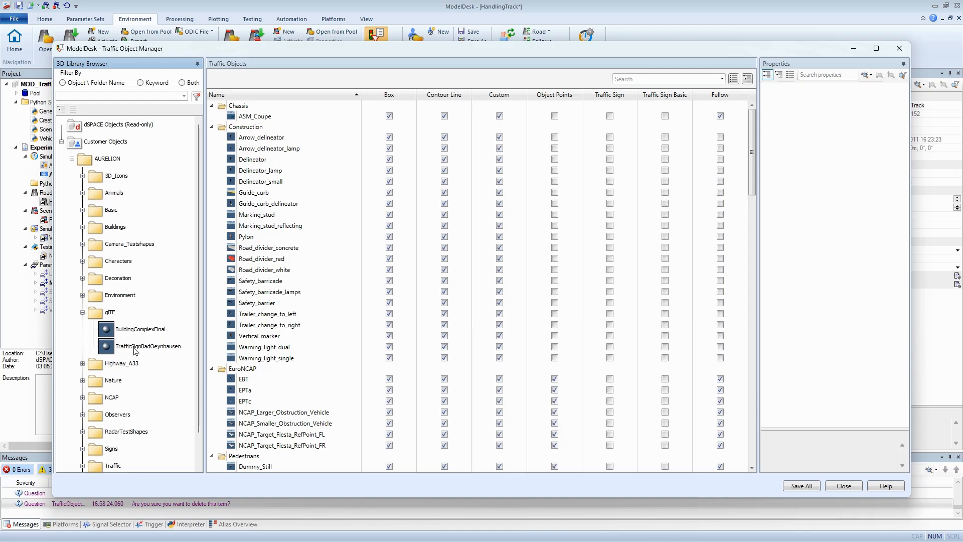
Step: Create a new folder among the traffic objects and add BuildingComplexFinal and TrafficSignBadOeynhausen to it
{"action": "left_click", "coordinate": [212, 127]}
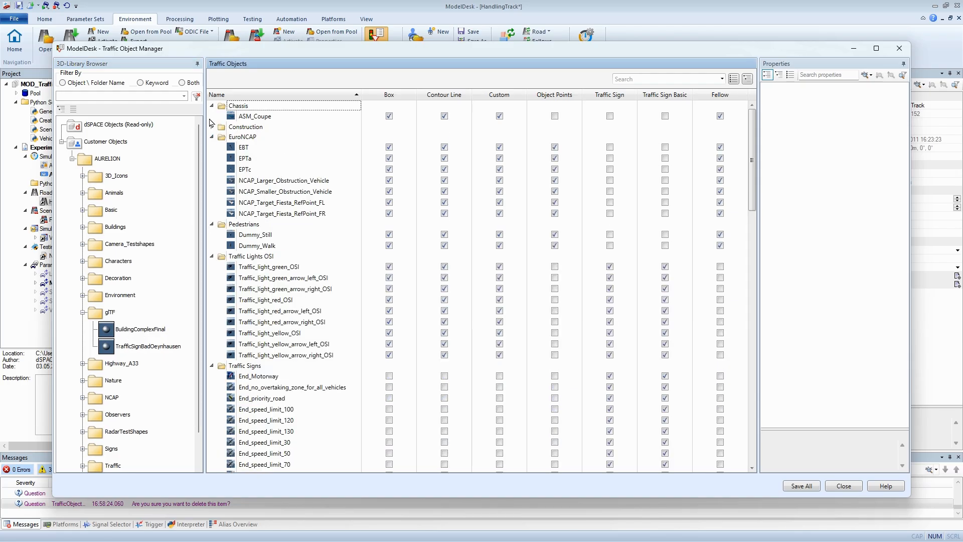
{"action": "right_click", "coordinate": [213, 120]}
{"action": "mouse_move", "coordinate": [231, 127]}
{"action": "left_click", "coordinate": [296, 126]}
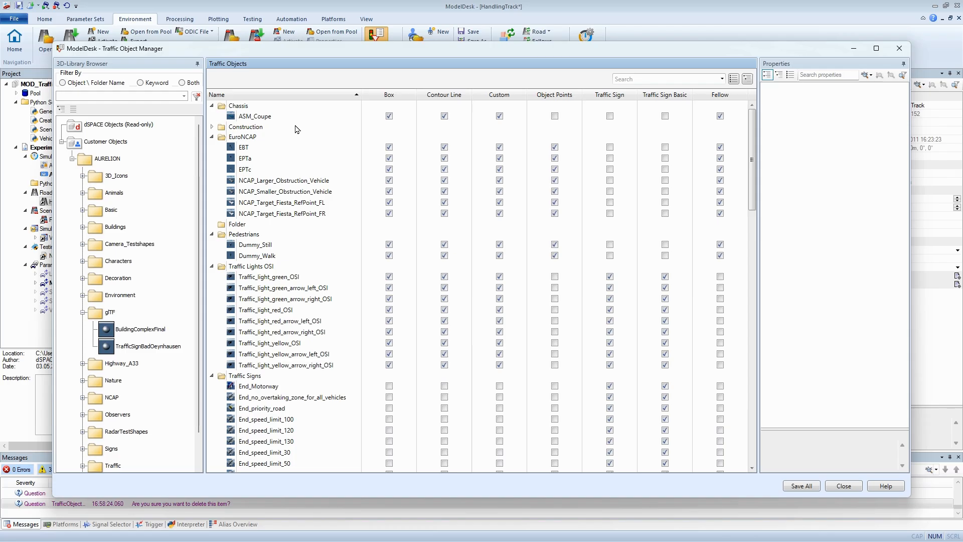
{"action": "left_click_drag", "start_coordinate": [127, 333], "coordinate": [248, 227]}
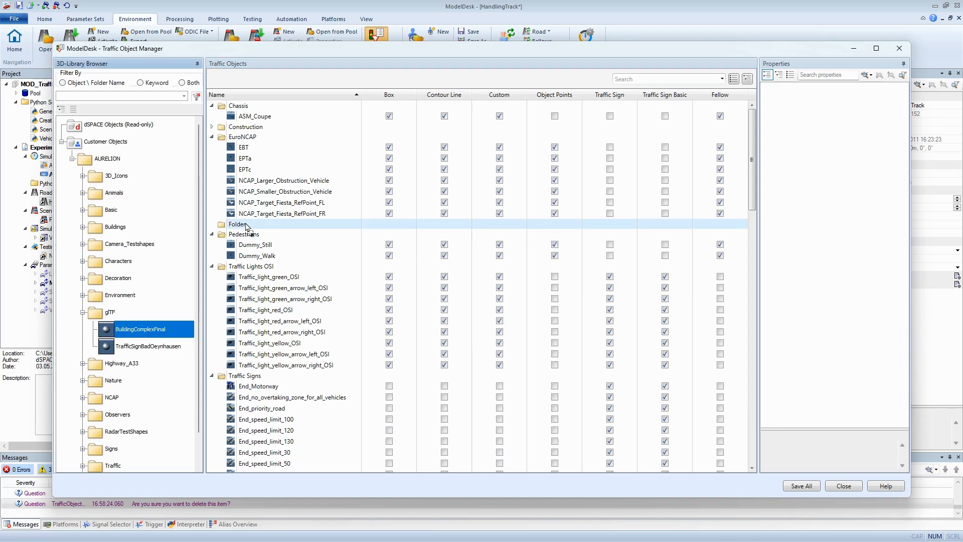
{"action": "left_click_drag", "start_coordinate": [137, 350], "coordinate": [250, 231]}
Step: Enable the Box sensor for BuildingComplexFinal and TrafficSignBadOeynhausen and check the box dimensions of each
{"action": "left_click", "coordinate": [389, 235]}
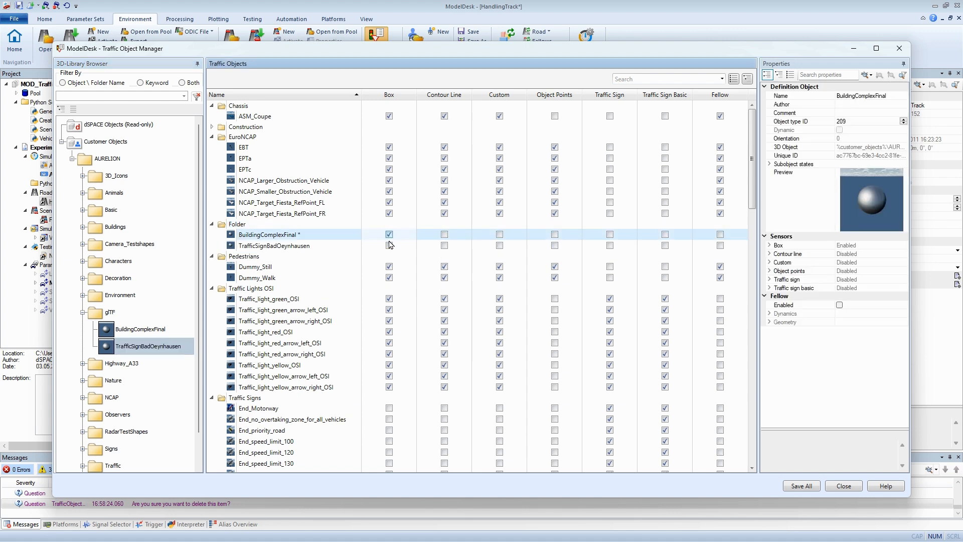
{"action": "left_click", "coordinate": [390, 246]}
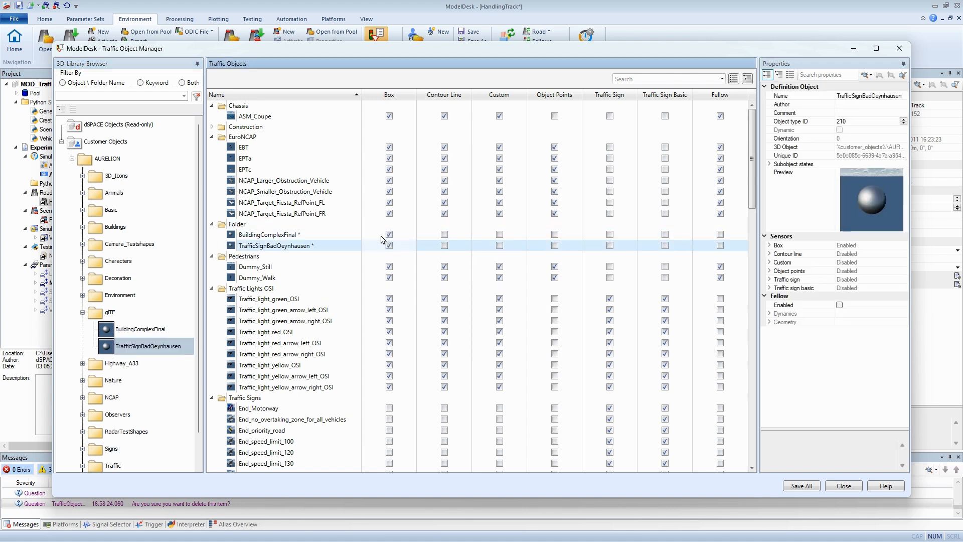
{"action": "left_click", "coordinate": [379, 236]}
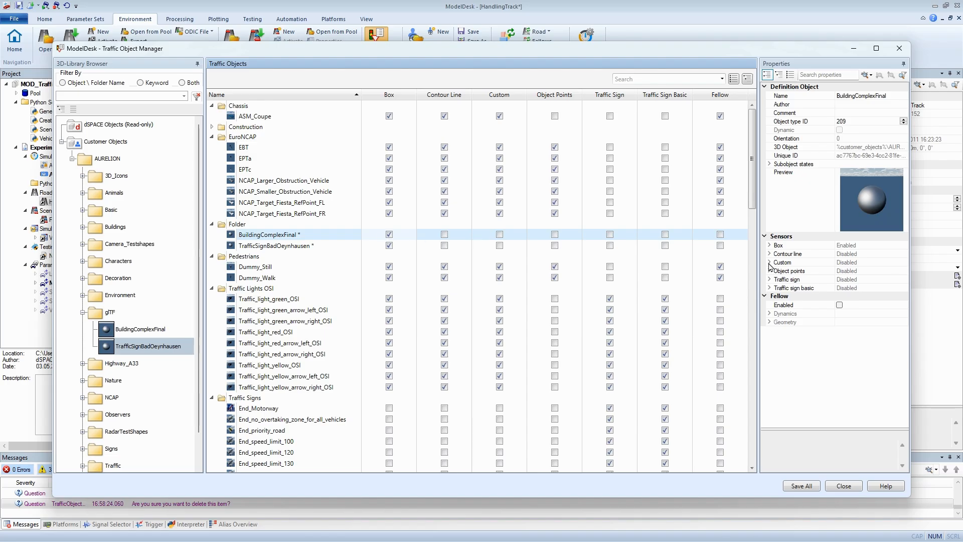
{"action": "left_click", "coordinate": [770, 246]}
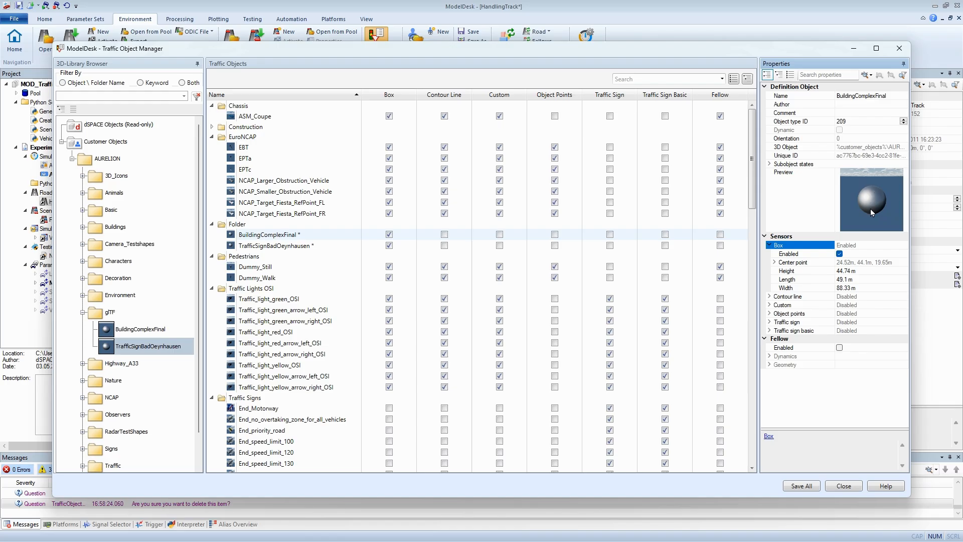
{"action": "left_click", "coordinate": [296, 247]}
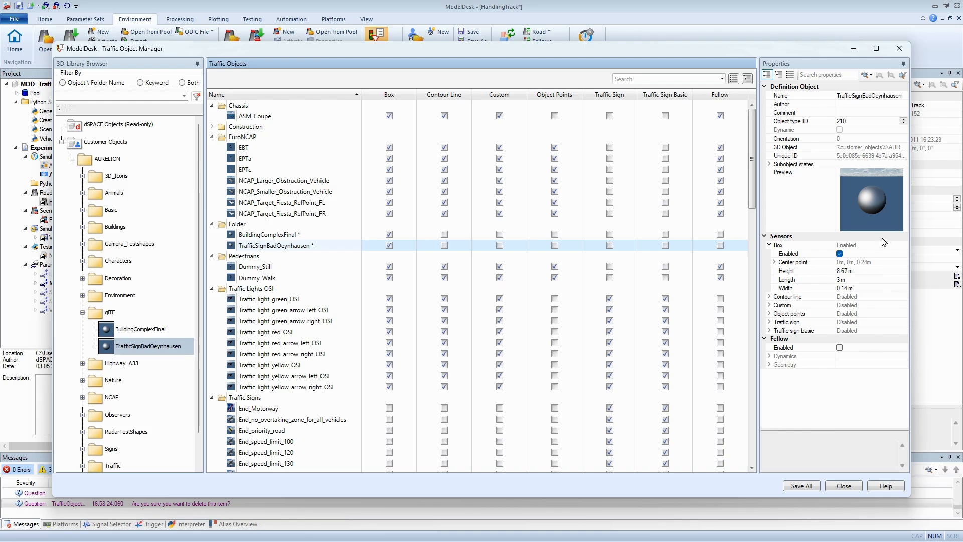
Step: Save all traffic objects and close the Traffic Object Manager
{"action": "left_click", "coordinate": [795, 488]}
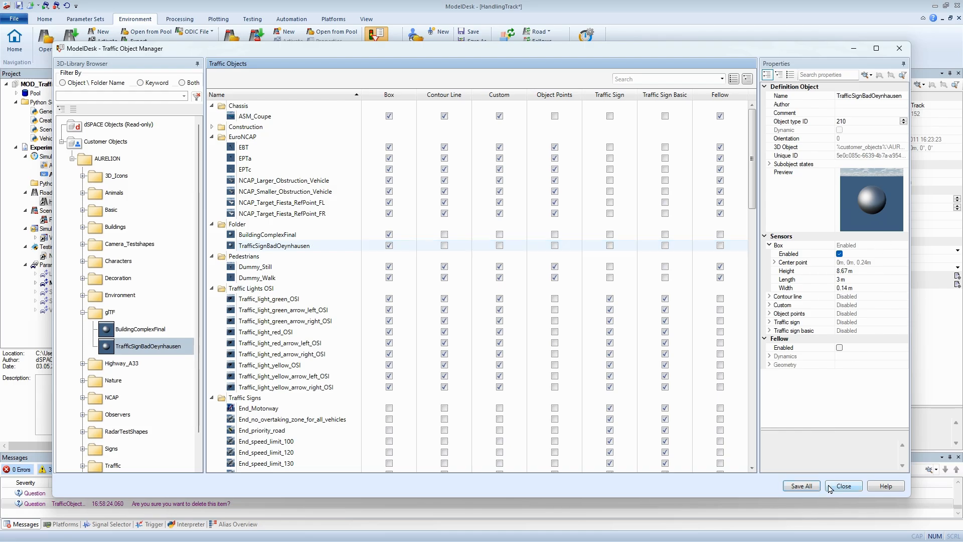
{"action": "left_click", "coordinate": [844, 487]}
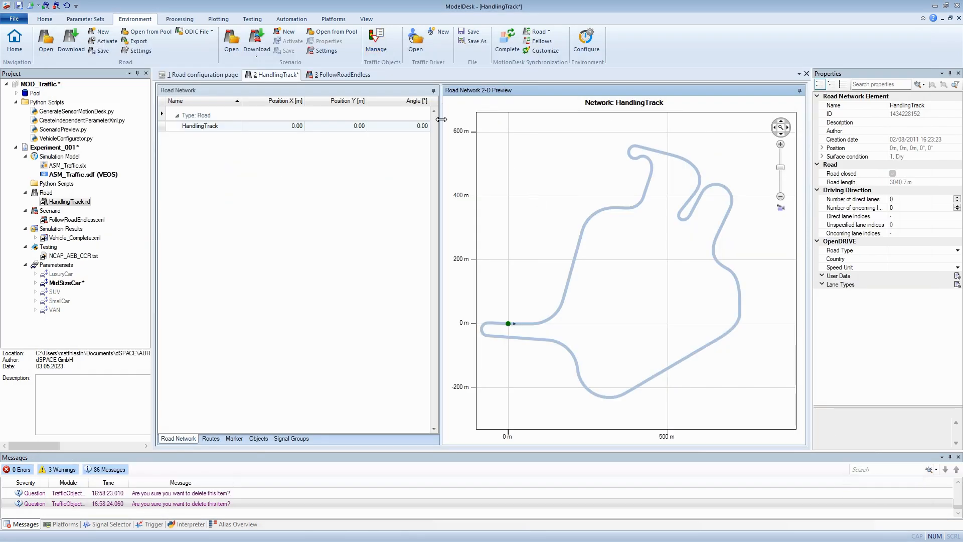
Step: Open the HandlingTrack road from the network preview, focus on its start area and display the road's traffic objects
{"action": "double_click", "coordinate": [526, 325]}
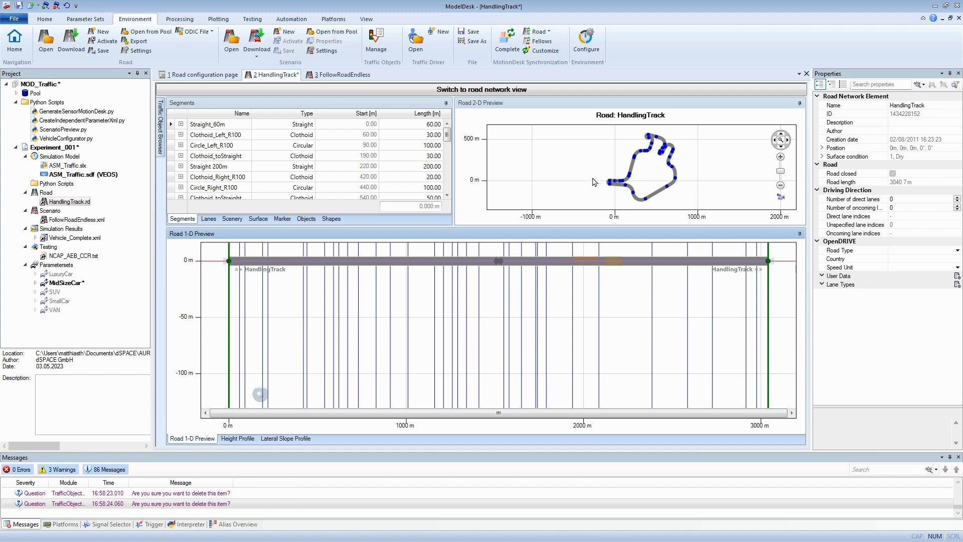
{"action": "scroll", "coordinate": [620, 185], "scroll_direction": "up", "scroll_amount": 3}
{"action": "right_click", "coordinate": [618, 194]}
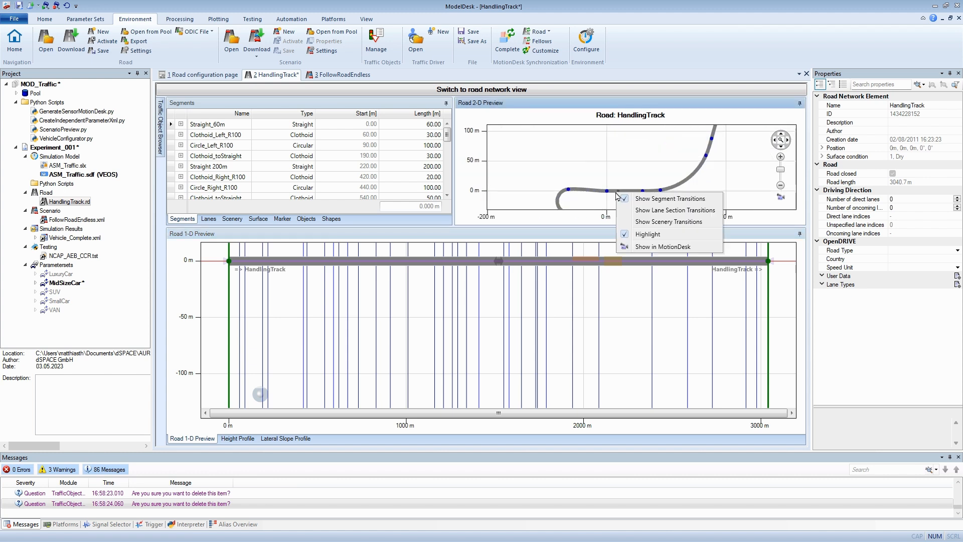
{"action": "left_click", "coordinate": [306, 220]}
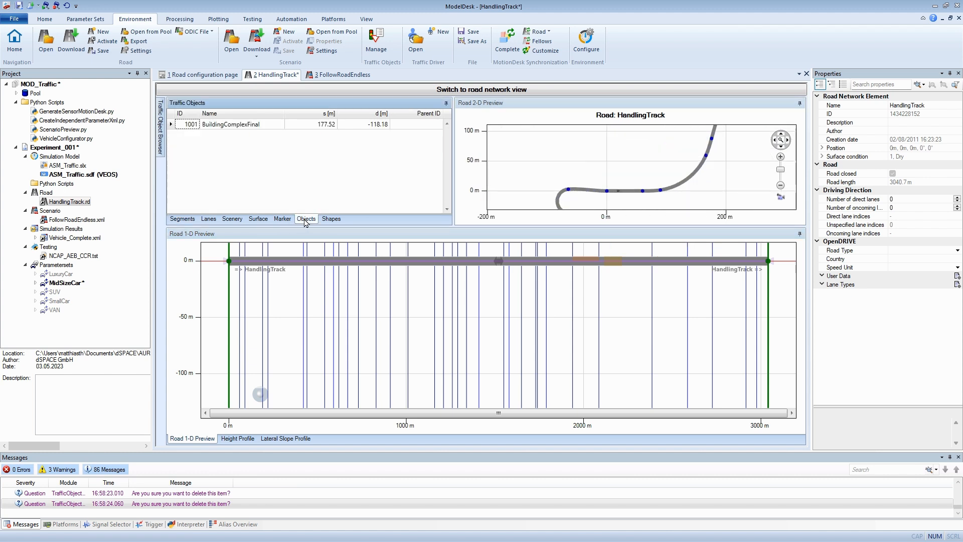
Step: Add TrafficSignBadOeynhausen from the Folder group as a new traffic object on the HandlingTrack road
{"action": "right_click", "coordinate": [209, 144]}
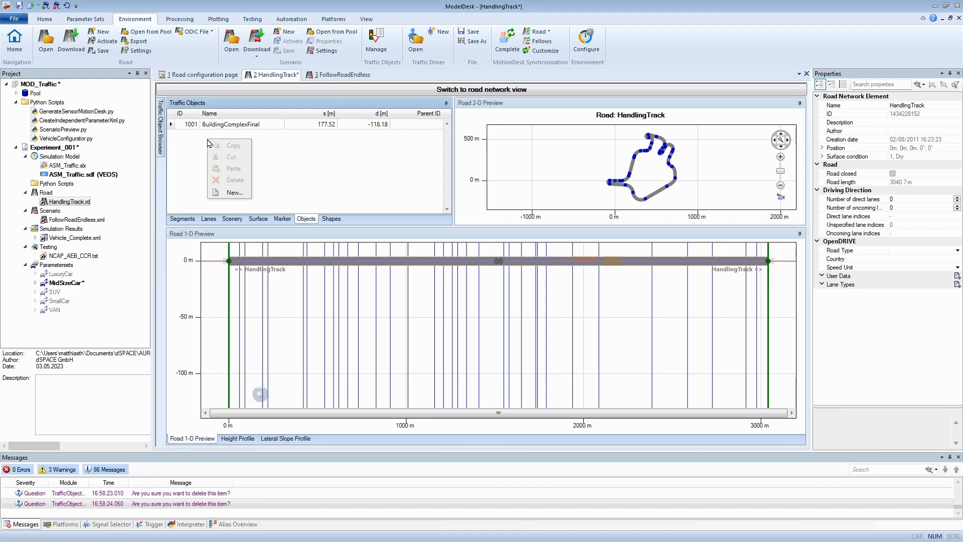
{"action": "left_click", "coordinate": [233, 192]}
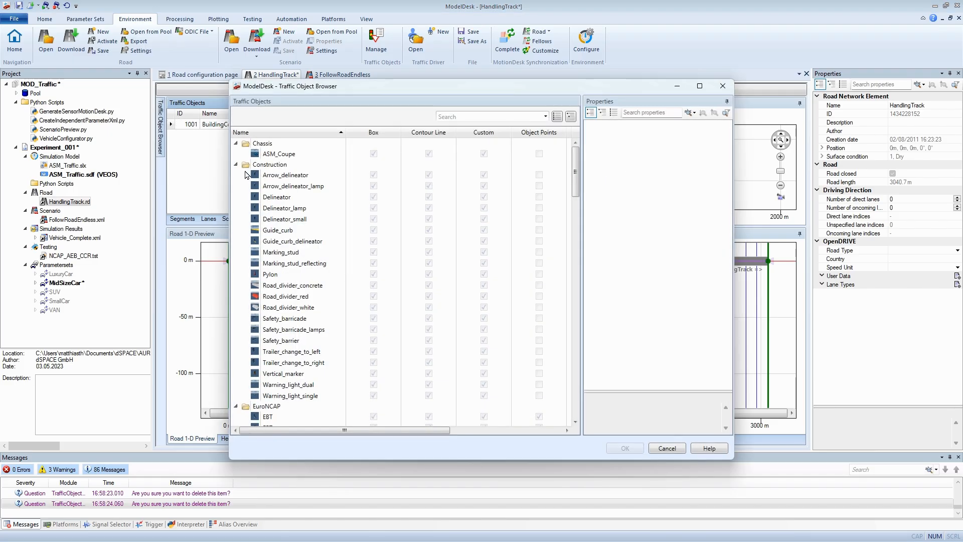
{"action": "left_click", "coordinate": [236, 165]}
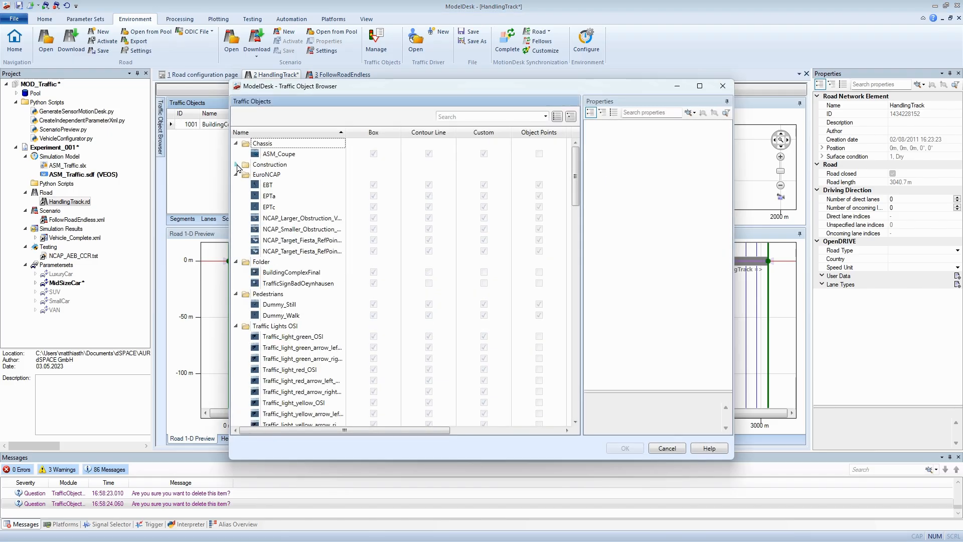
{"action": "left_click", "coordinate": [282, 284]}
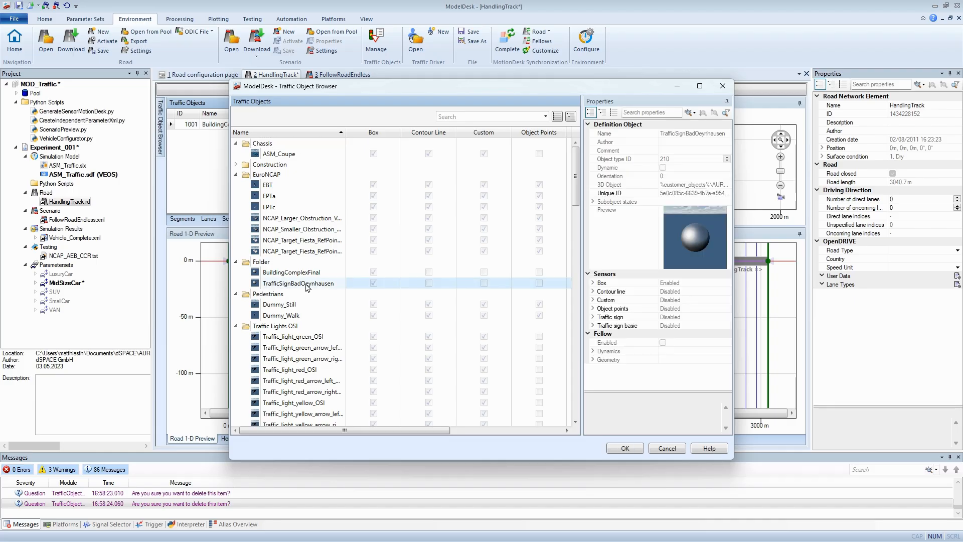
{"action": "left_click", "coordinate": [625, 448]}
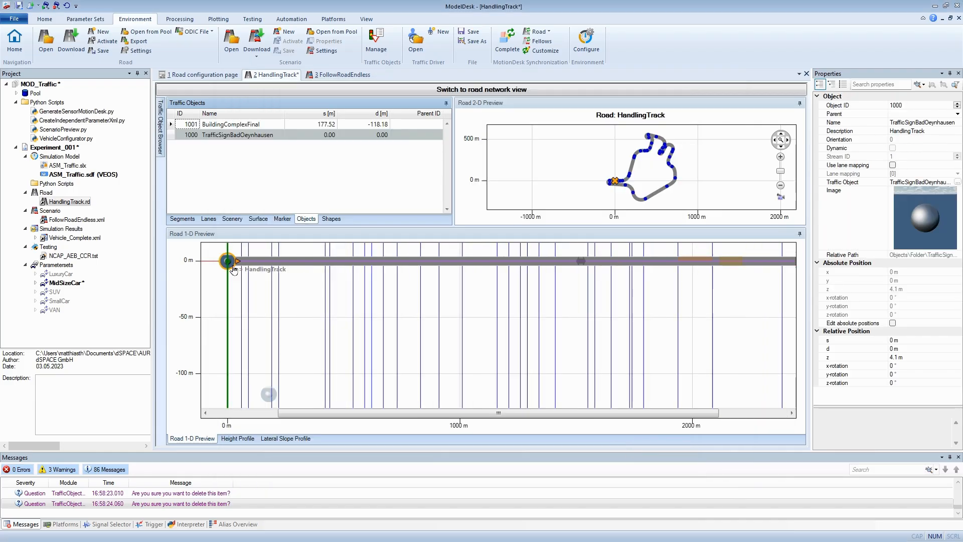
Step: Move the traffic sign beside the start of the road, to s about 79 m and d about -11.6 m
{"action": "mouse_move", "coordinate": [231, 266]}
{"action": "left_mouse_down"}
{"action": "mouse_move", "coordinate": [529, 271]}
{"action": "mouse_move", "coordinate": [389, 273]}
{"action": "left_mouse_up"}
{"action": "scroll", "coordinate": [625, 190], "scroll_direction": "up", "scroll_amount": 2}
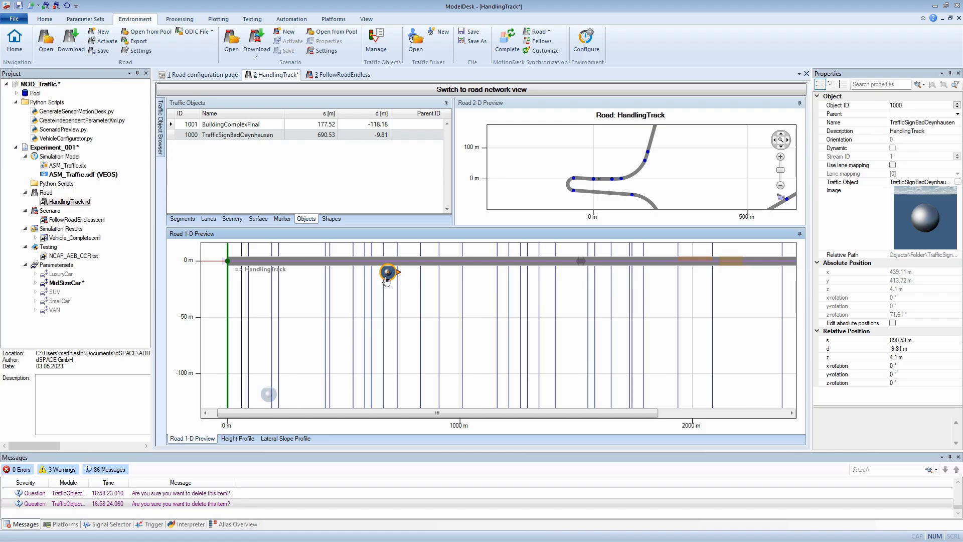
{"action": "left_click_drag", "start_coordinate": [260, 270], "coordinate": [258, 269]}
{"action": "scroll", "coordinate": [260, 257], "scroll_direction": "up", "scroll_amount": 3}
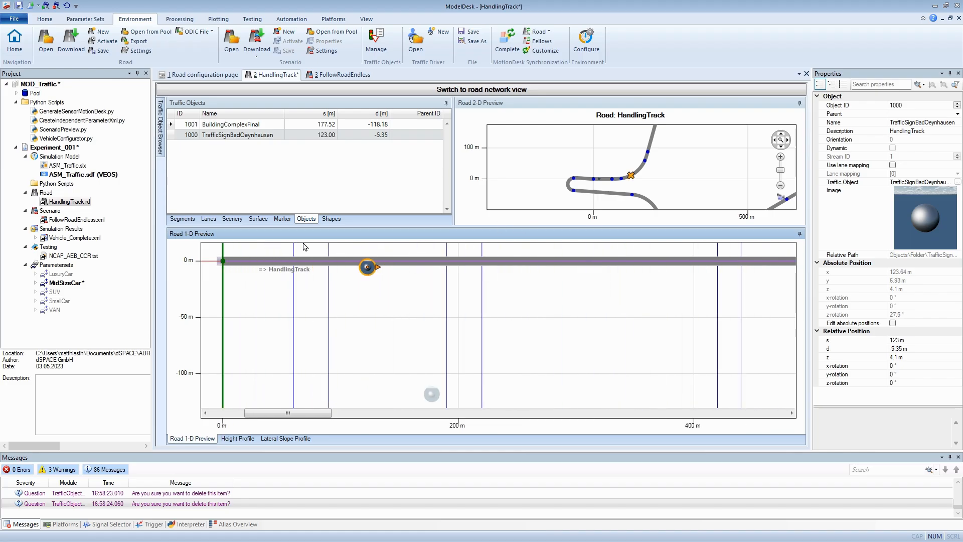
{"action": "scroll", "coordinate": [307, 248], "scroll_direction": "up", "scroll_amount": 2}
{"action": "mouse_move", "coordinate": [440, 269]}
{"action": "left_mouse_down"}
{"action": "mouse_move", "coordinate": [340, 273]}
{"action": "mouse_move", "coordinate": [329, 282]}
{"action": "left_mouse_up"}
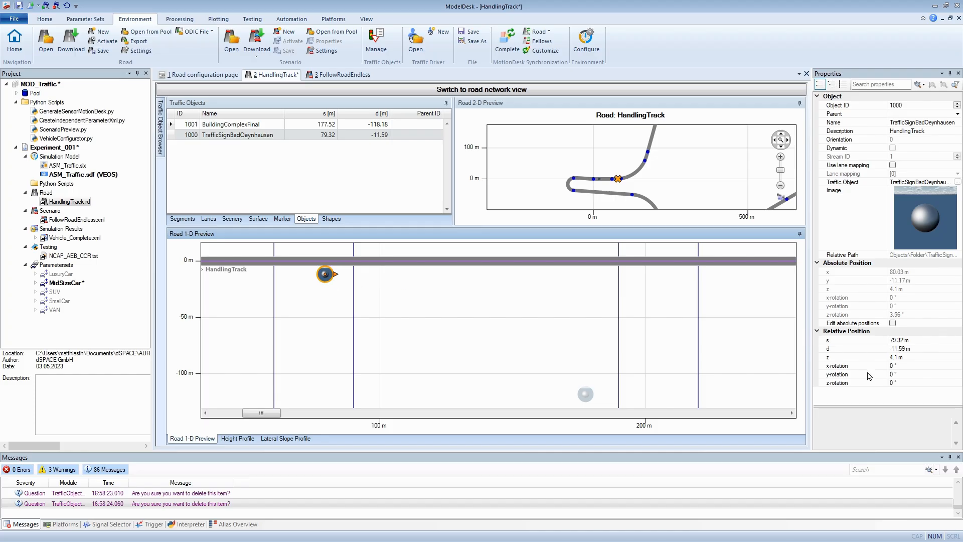
Step: Set the traffic sign's relative z-rotation to -90° and its z position to 2 m
{"action": "left_click", "coordinate": [903, 383]}
{"action": "type", "text": "-90"}
{"action": "key", "text": "Return"}
{"action": "left_click", "coordinate": [907, 357]}
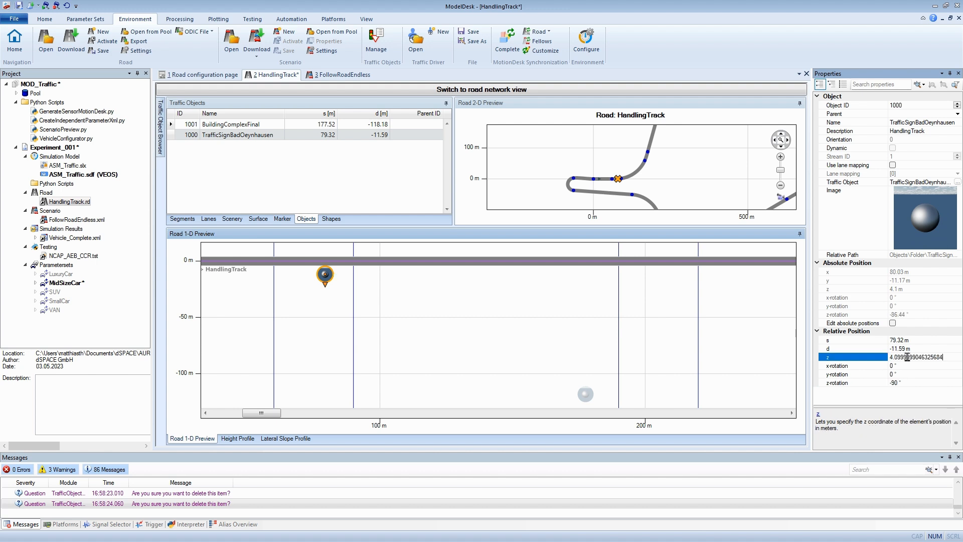
{"action": "left_click_drag", "start_coordinate": [950, 358], "coordinate": [875, 358]}
{"action": "type", "text": "2"}
{"action": "key", "text": "Return"}
Step: Save the HandlingTrack road and download only the road to the simulation
{"action": "left_click", "coordinate": [407, 311]}
{"action": "key", "text": "ctrl+s"}
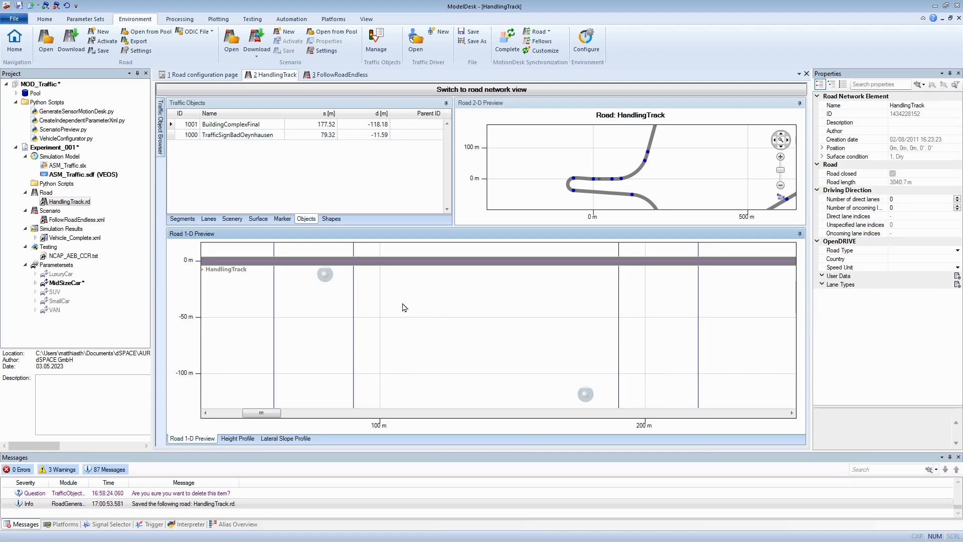
{"action": "left_click", "coordinate": [45, 23]}
{"action": "left_click", "coordinate": [50, 53]}
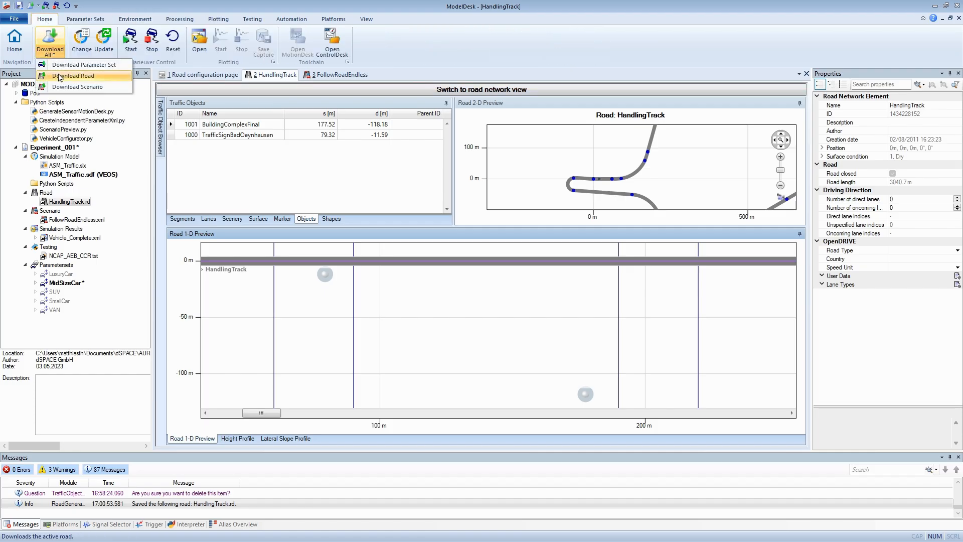
{"action": "left_click", "coordinate": [59, 76]}
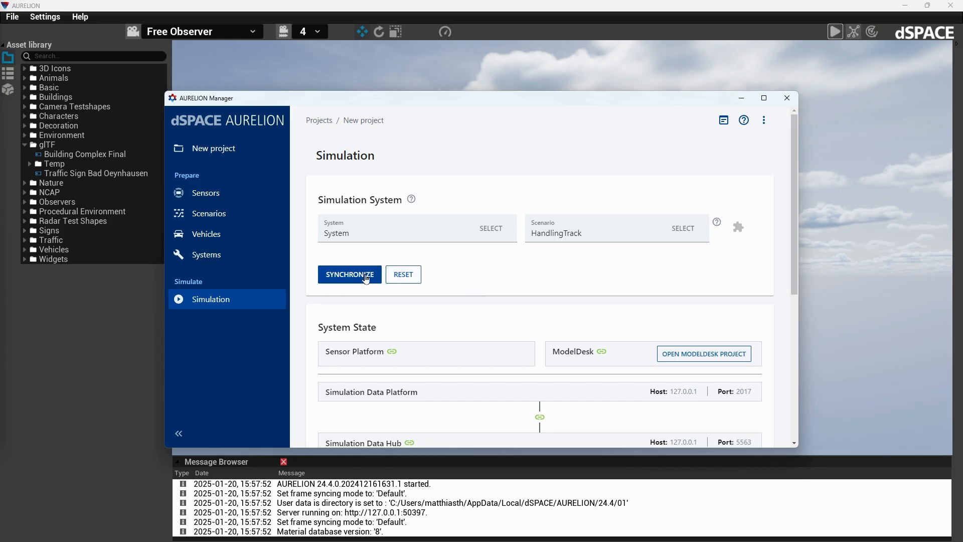
Step: Switch to AURELION Manager, synchronize the HandlingTrack simulation, and inspect the traffic sign and building complex along the road with the lidar points
{"action": "left_click", "coordinate": [365, 275]}
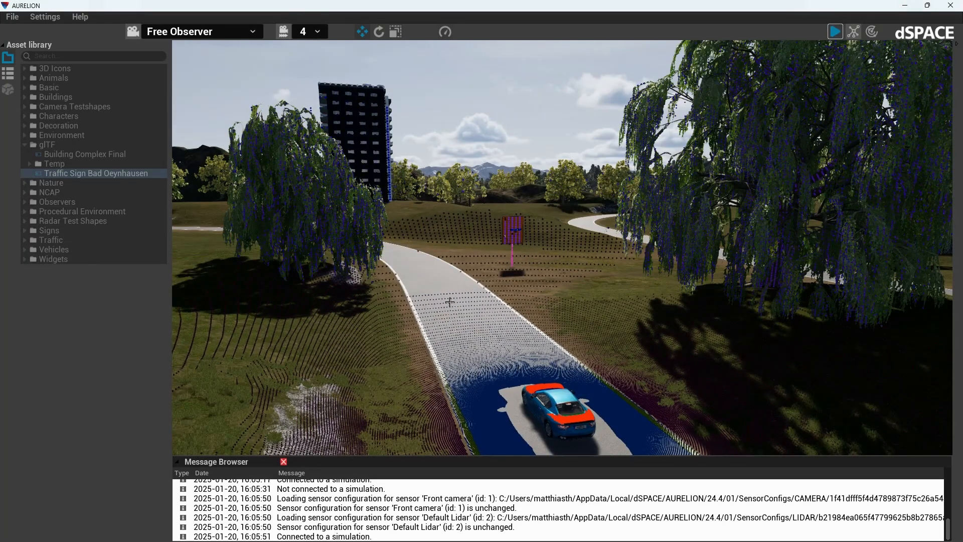
{"action": "right_click_drag", "start_coordinate": [519, 305], "coordinate": [527, 277]}
{"action": "key", "text": "w"}
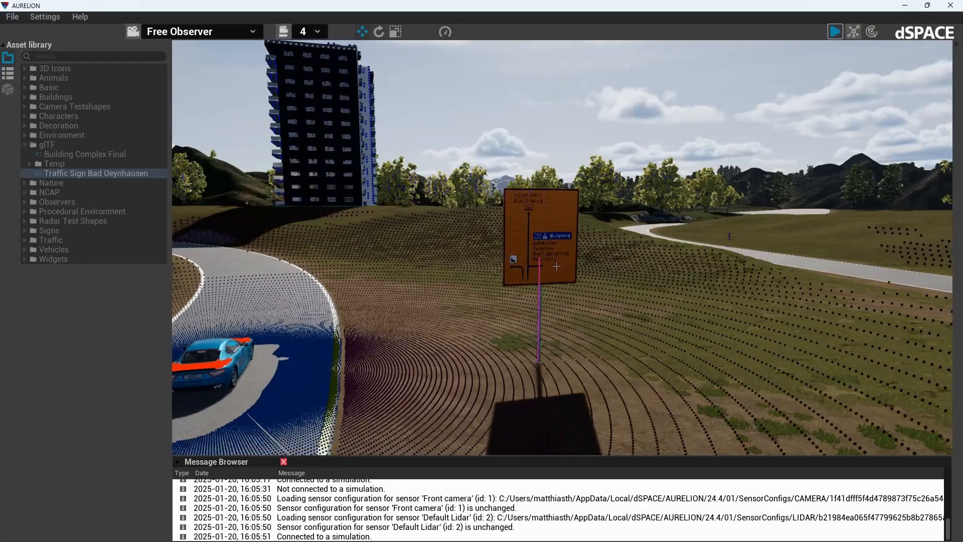
{"action": "right_click_drag", "start_coordinate": [556, 266], "coordinate": [432, 142]}
{"action": "key", "text": "w"}
{"action": "key", "text": "a"}
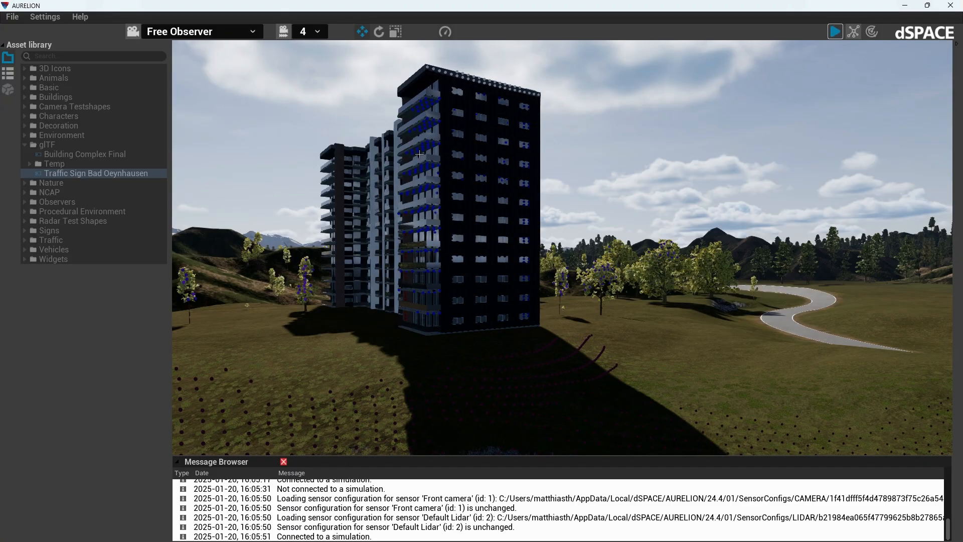
{"action": "right_click_drag", "start_coordinate": [506, 231], "coordinate": [382, 321]}
{"action": "mouse_move", "coordinate": [636, 191]}
{"action": "right_mouse_down"}
{"action": "mouse_move", "coordinate": [579, 200]}
{"action": "mouse_move", "coordinate": [585, 160]}
{"action": "mouse_move", "coordinate": [639, 193]}
{"action": "right_mouse_up"}
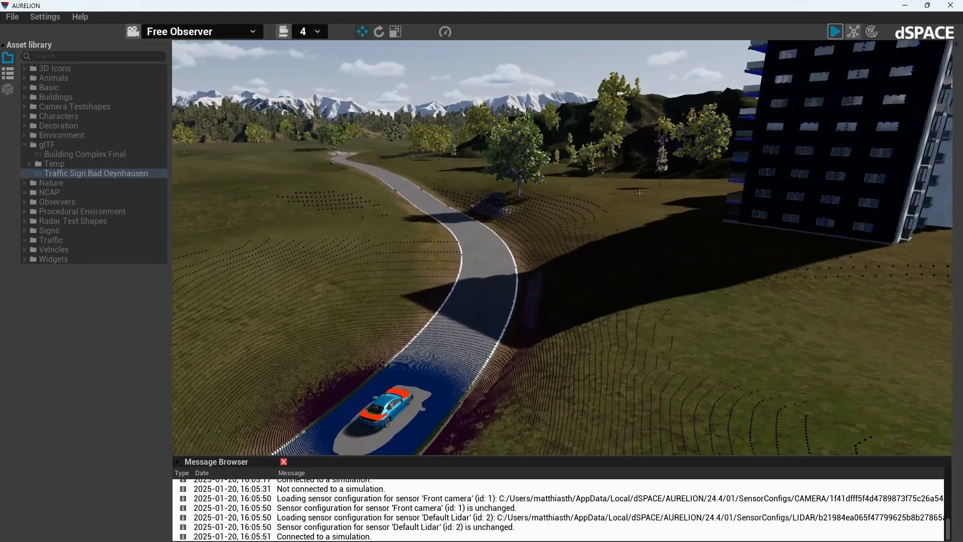
Step: Stop the running simulation and place a Traffic Sign Bad Oeynhausen asset from the glTF library in the grass beside the road
{"action": "left_click", "coordinate": [835, 32]}
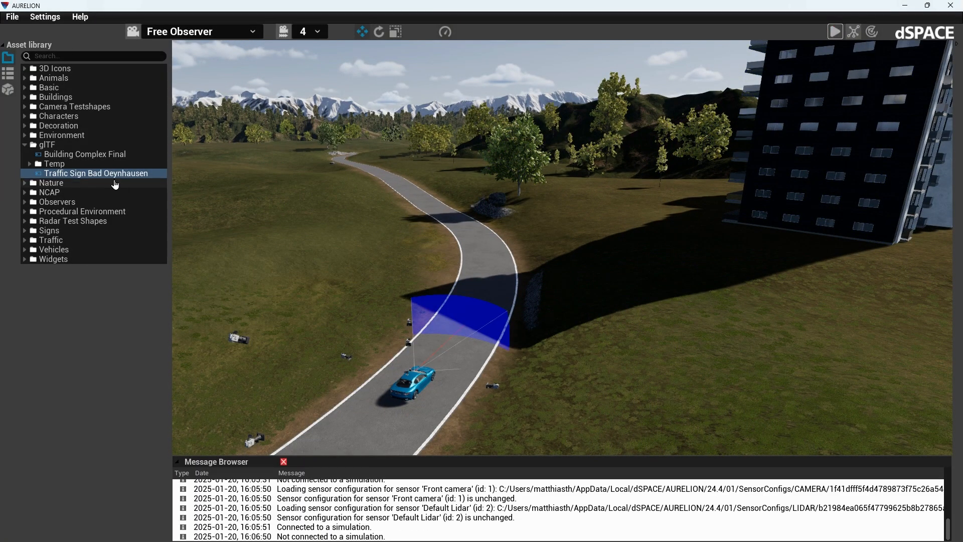
{"action": "left_click_drag", "start_coordinate": [100, 176], "coordinate": [405, 187]}
{"action": "key", "text": "w"}
{"action": "right_click_drag", "start_coordinate": [411, 195], "coordinate": [412, 194]}
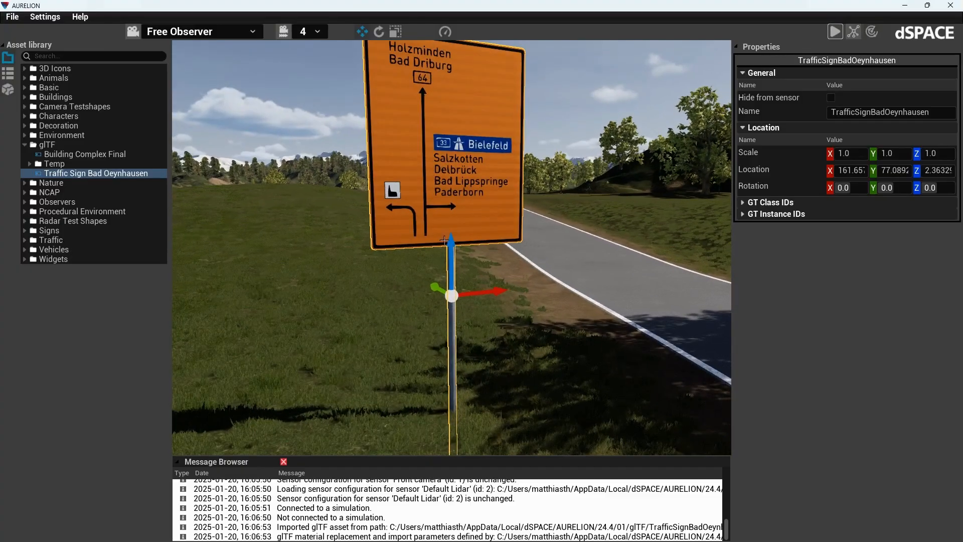
Step: Lower the placed traffic sign to a Z location of about 1.83 and rotate it about -9.2° around Z
{"action": "left_click_drag", "start_coordinate": [451, 252], "coordinate": [451, 279]}
{"action": "key", "text": "s"}
{"action": "right_click_drag", "start_coordinate": [451, 279], "coordinate": [450, 278]}
{"action": "left_click", "coordinate": [379, 33]}
{"action": "left_click_drag", "start_coordinate": [497, 297], "coordinate": [474, 287]}
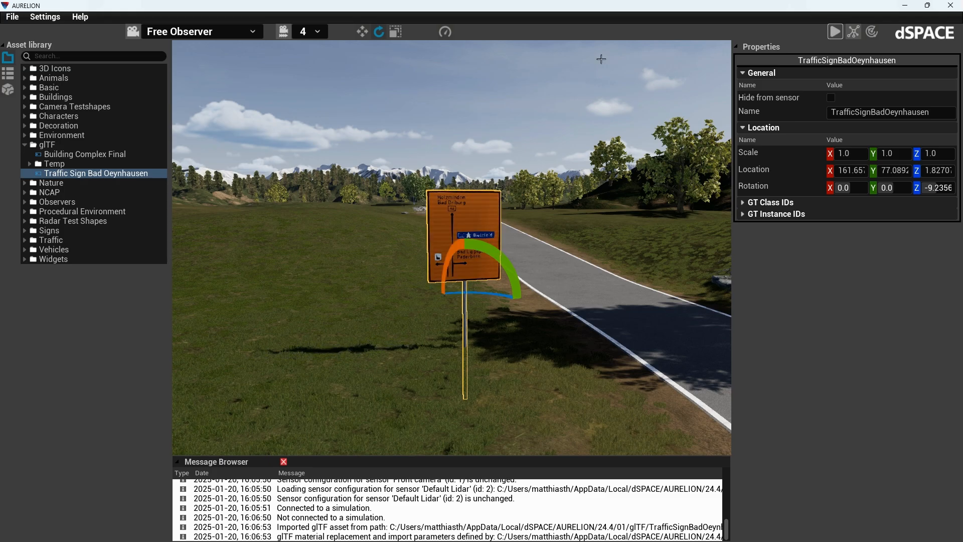
Step: Start the simulation again and examine the lidar points on the manually placed traffic sign and the passing car
{"action": "left_click", "coordinate": [847, 32]}
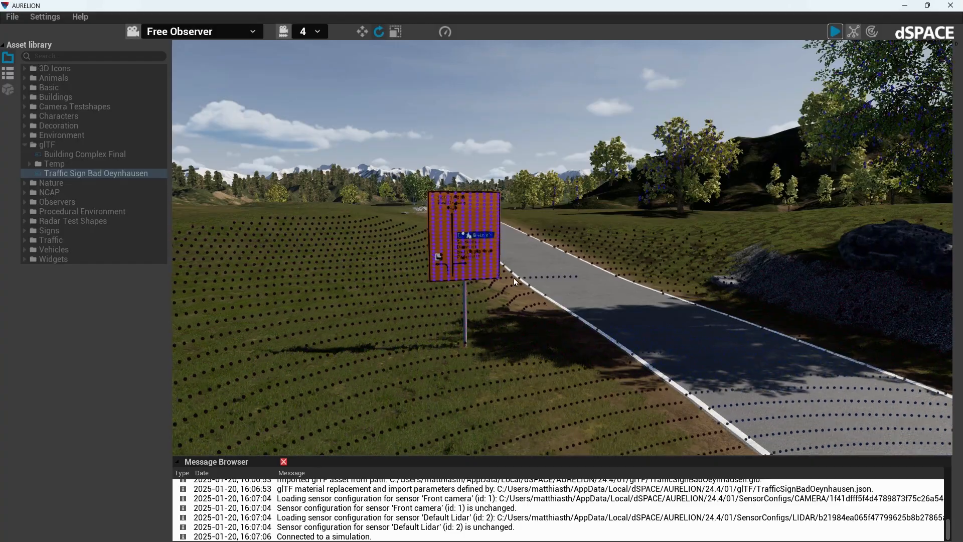
{"action": "right_click_drag", "start_coordinate": [514, 278], "coordinate": [584, 327]}
{"action": "key", "text": "s"}
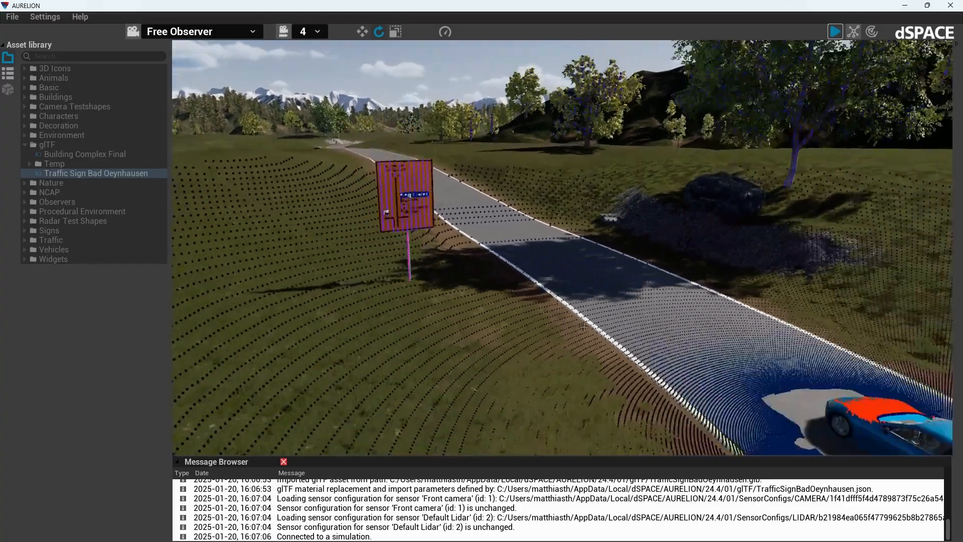